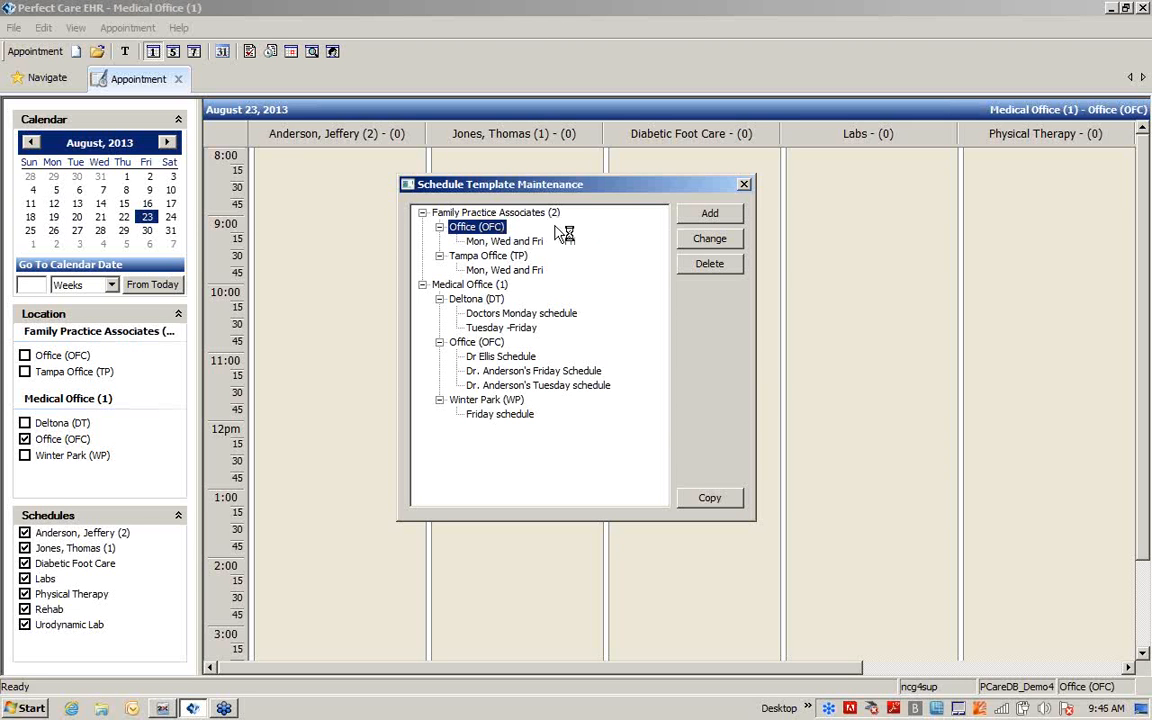
# Start a new schedule template for the Family Practice Associates office with a rule running 08:00 AM to 11:00 AM in 15-minute intervals
pyautogui.click(705, 214)
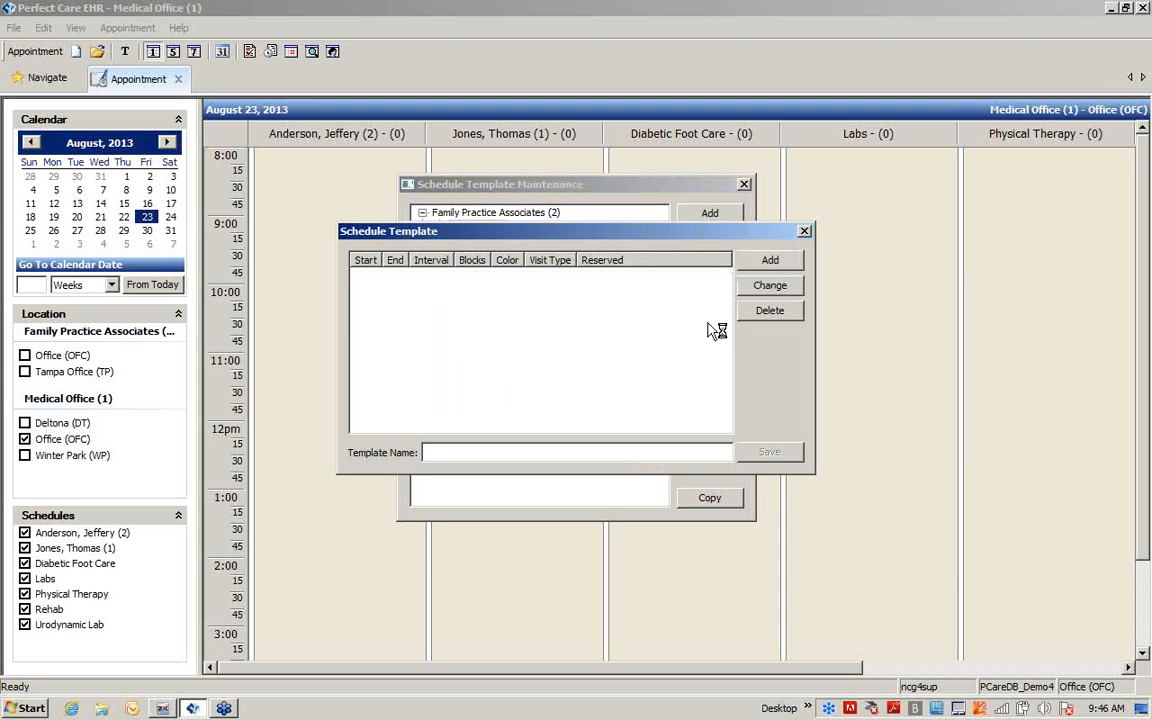
pyautogui.click(770, 261)
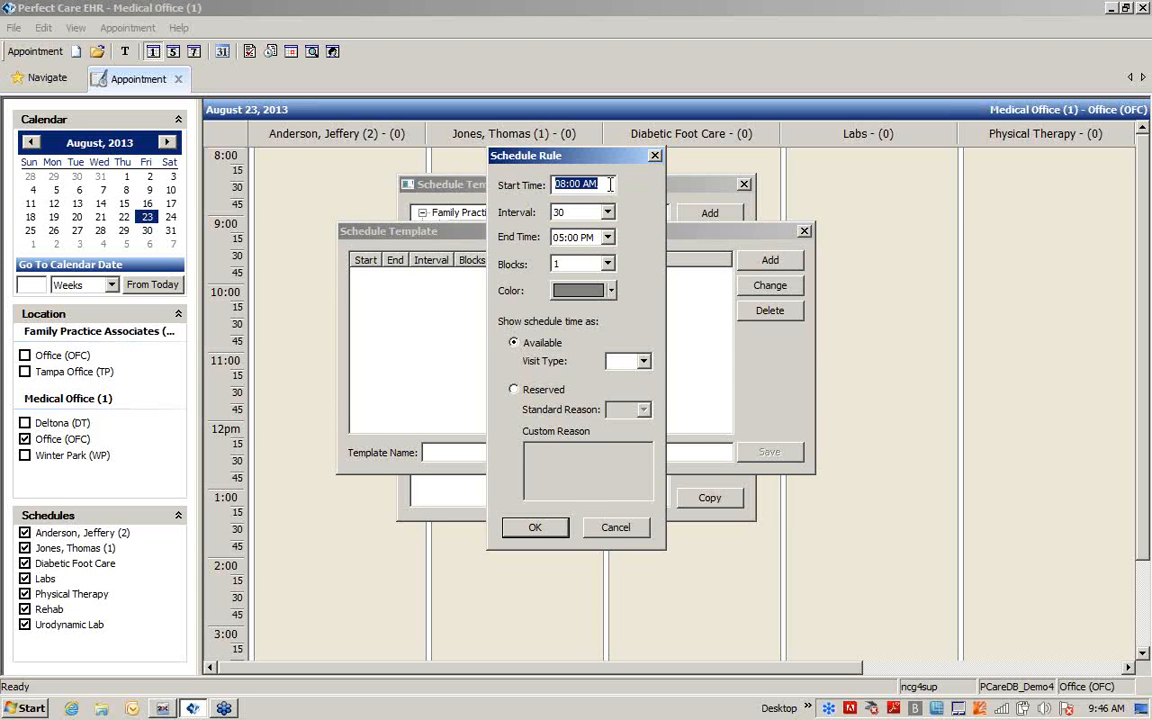
pyautogui.click(604, 185)
pyautogui.click(608, 213)
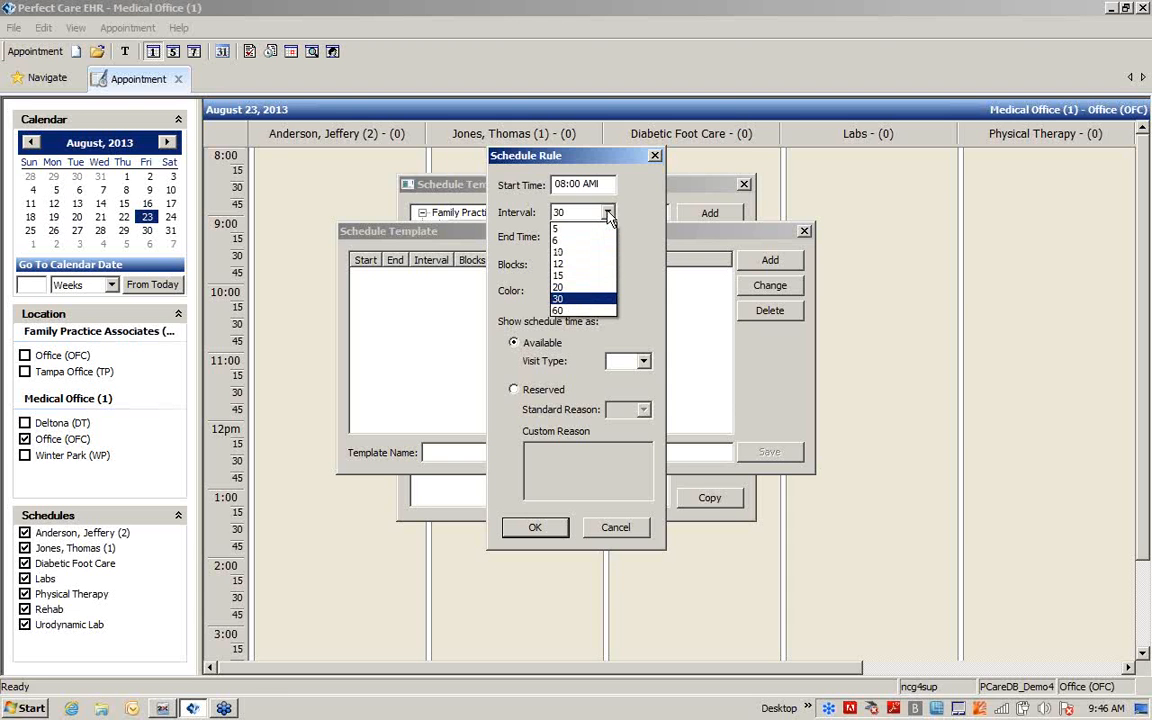
pyautogui.click(590, 275)
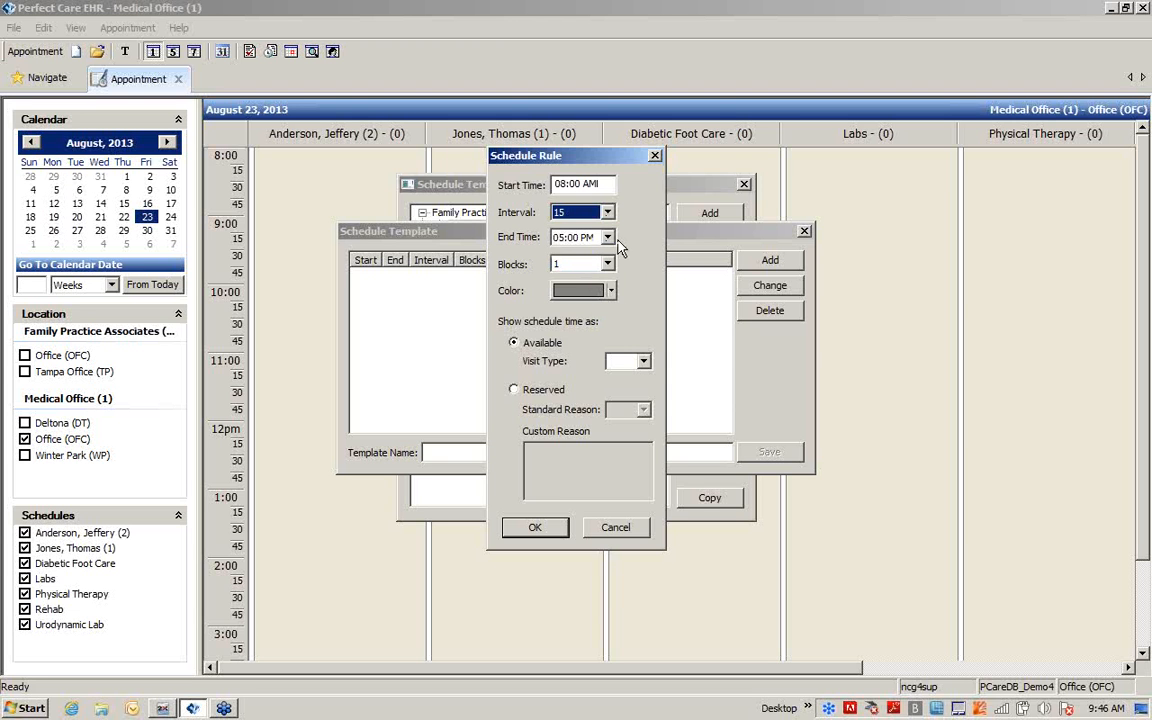
pyautogui.click(607, 237)
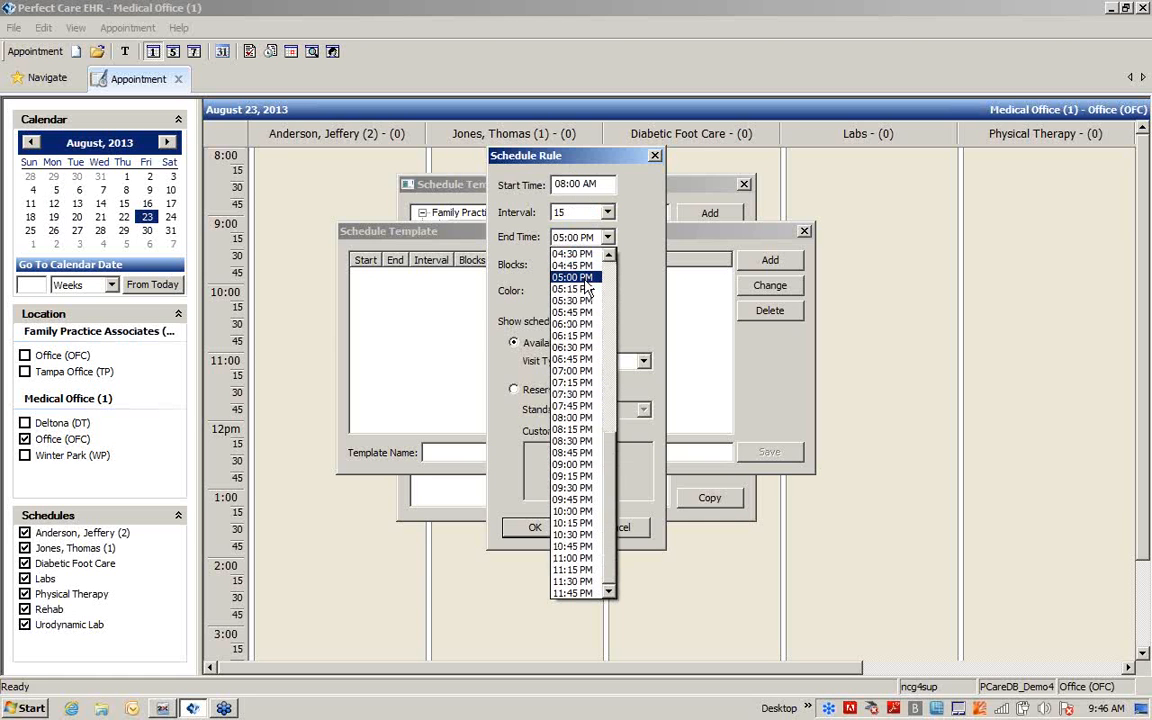
pyautogui.scroll(3, 588, 288)
pyautogui.scroll(4, 588, 288)
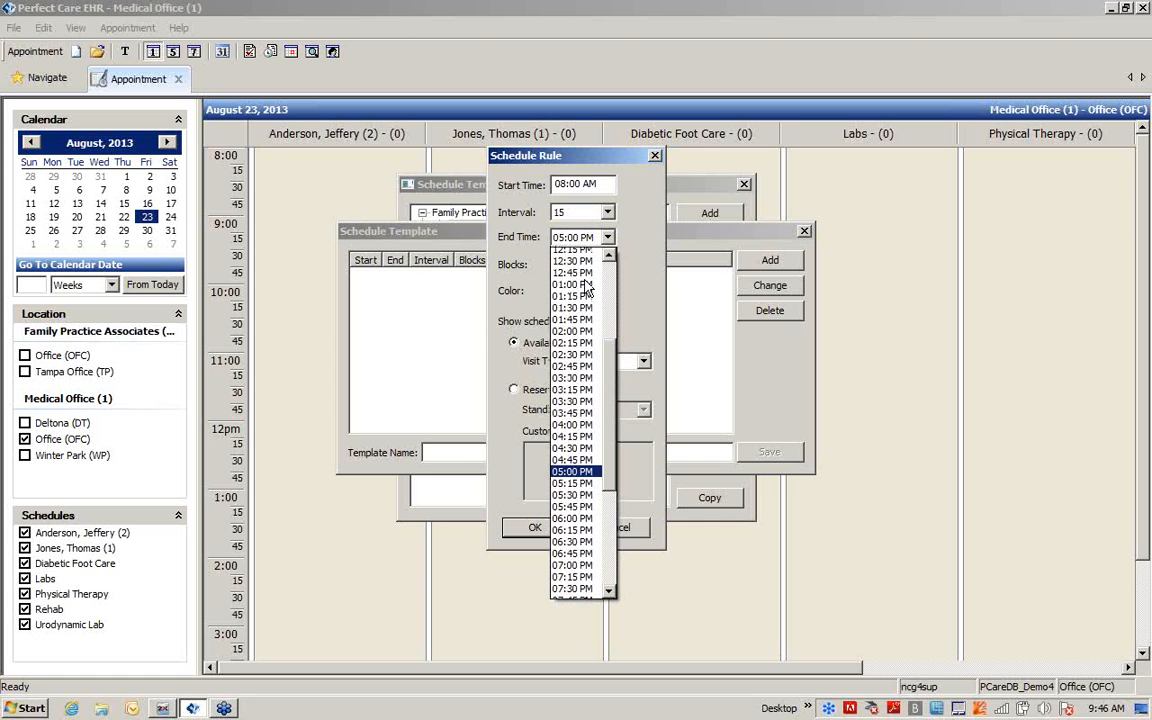
pyautogui.scroll(2, 588, 288)
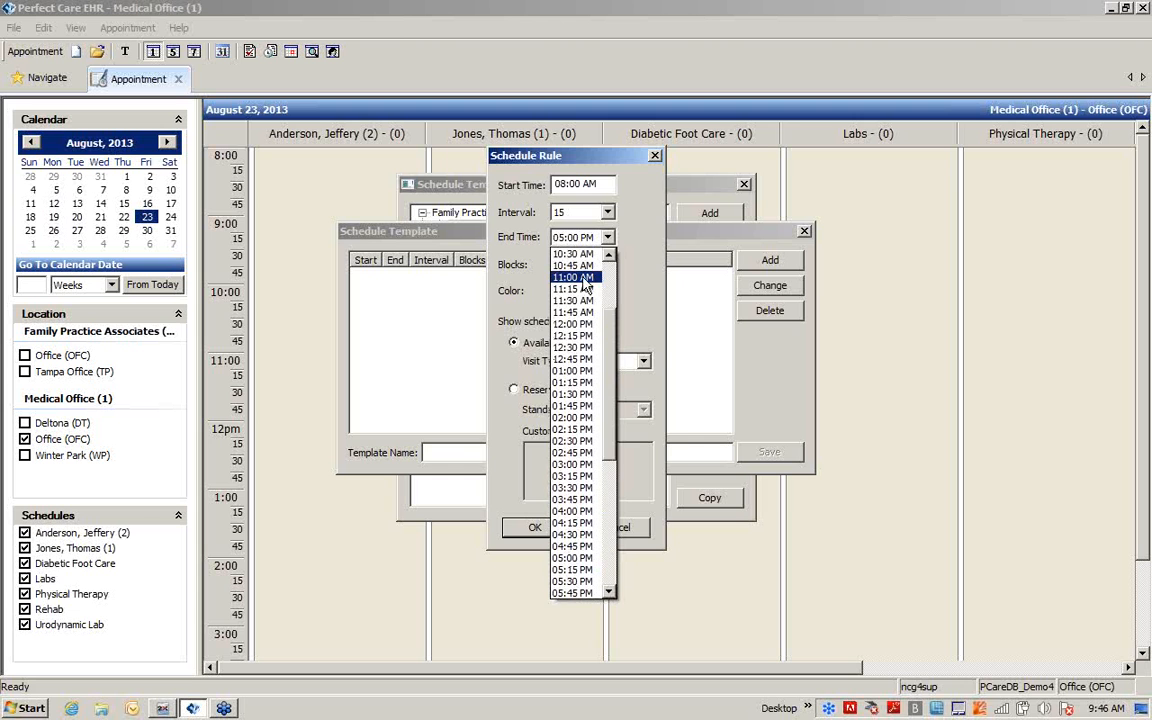
pyautogui.click(585, 261)
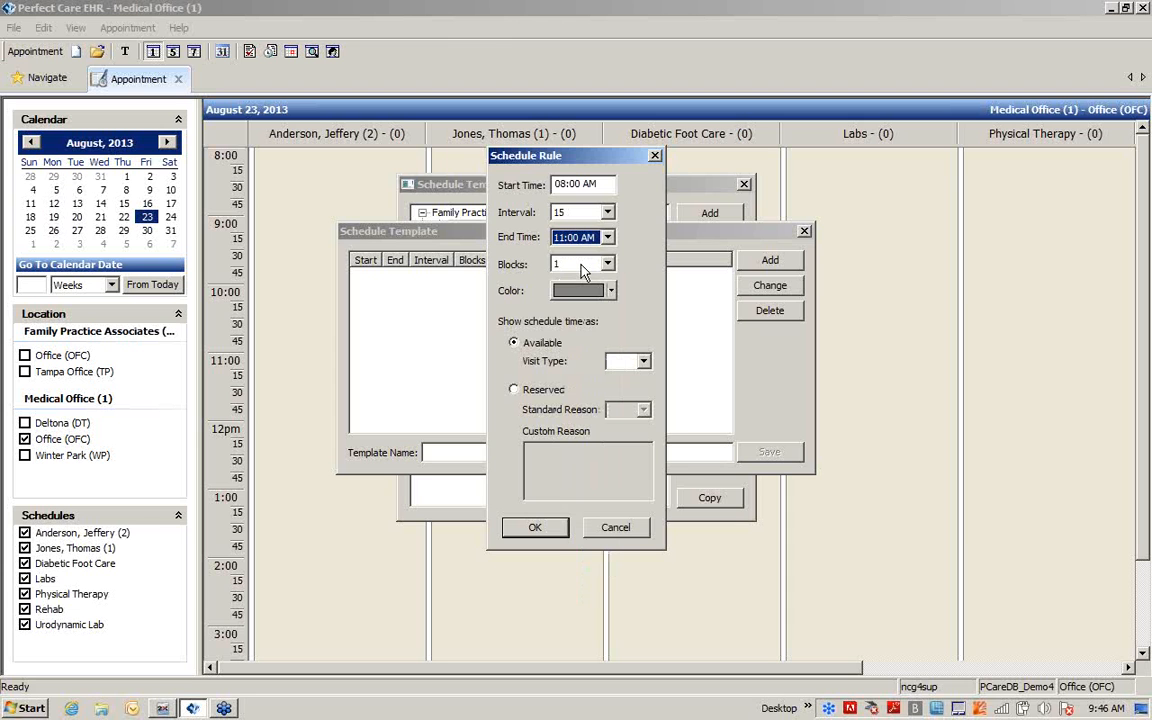
# Set the 08:00 AM rule to 2 blocks and give it a light pink color
pyautogui.click(607, 264)
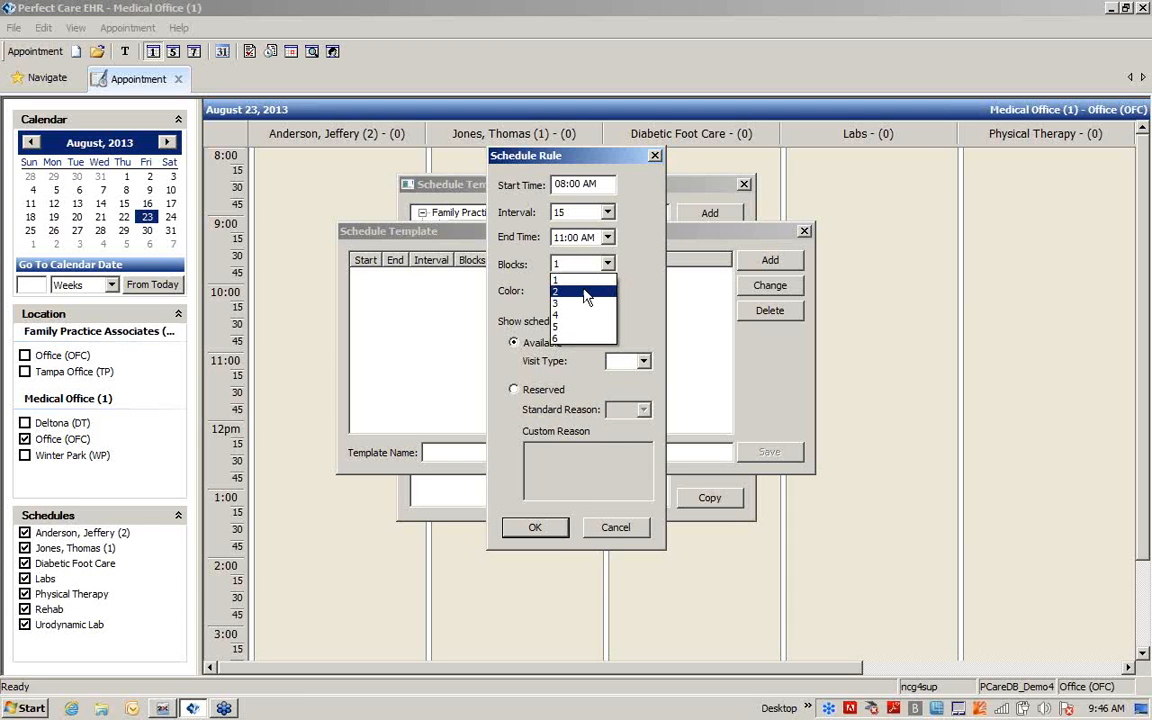
pyautogui.click(585, 292)
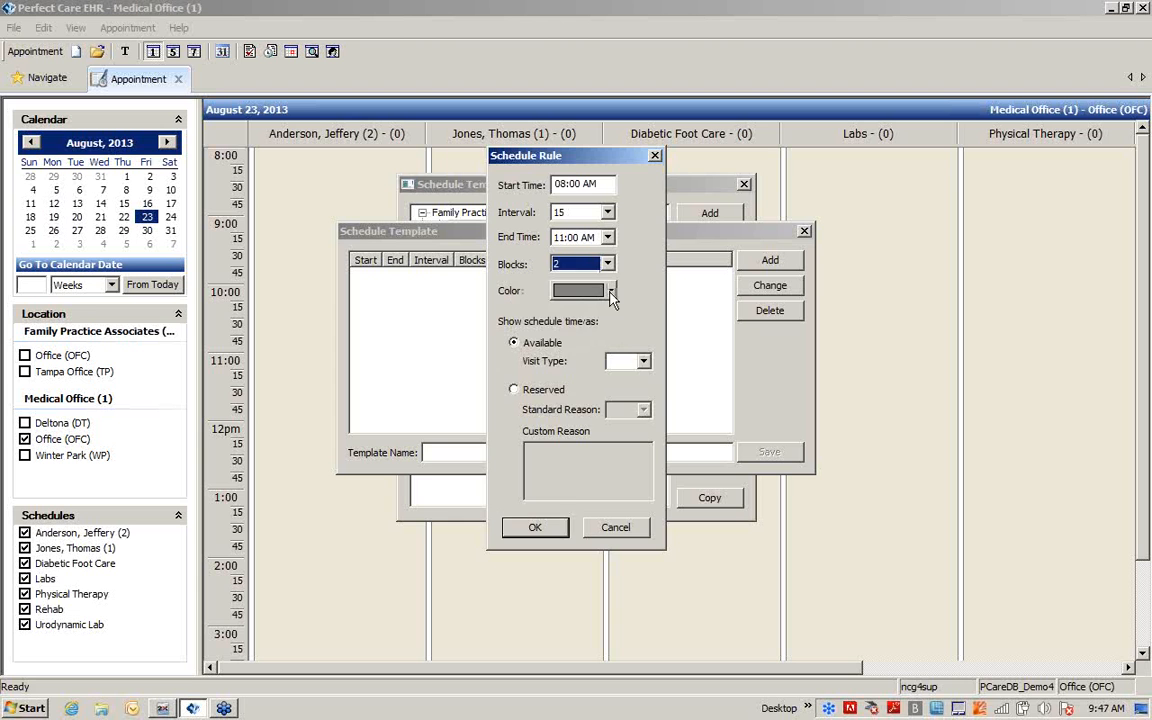
pyautogui.click(611, 291)
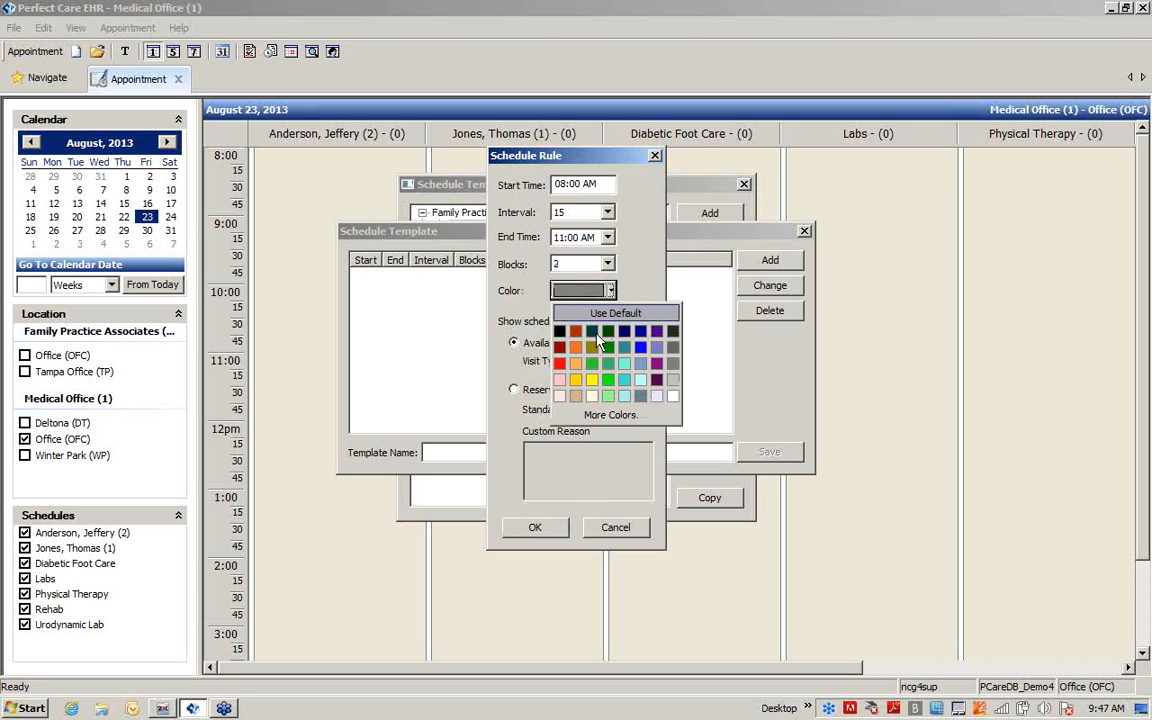
pyautogui.click(559, 398)
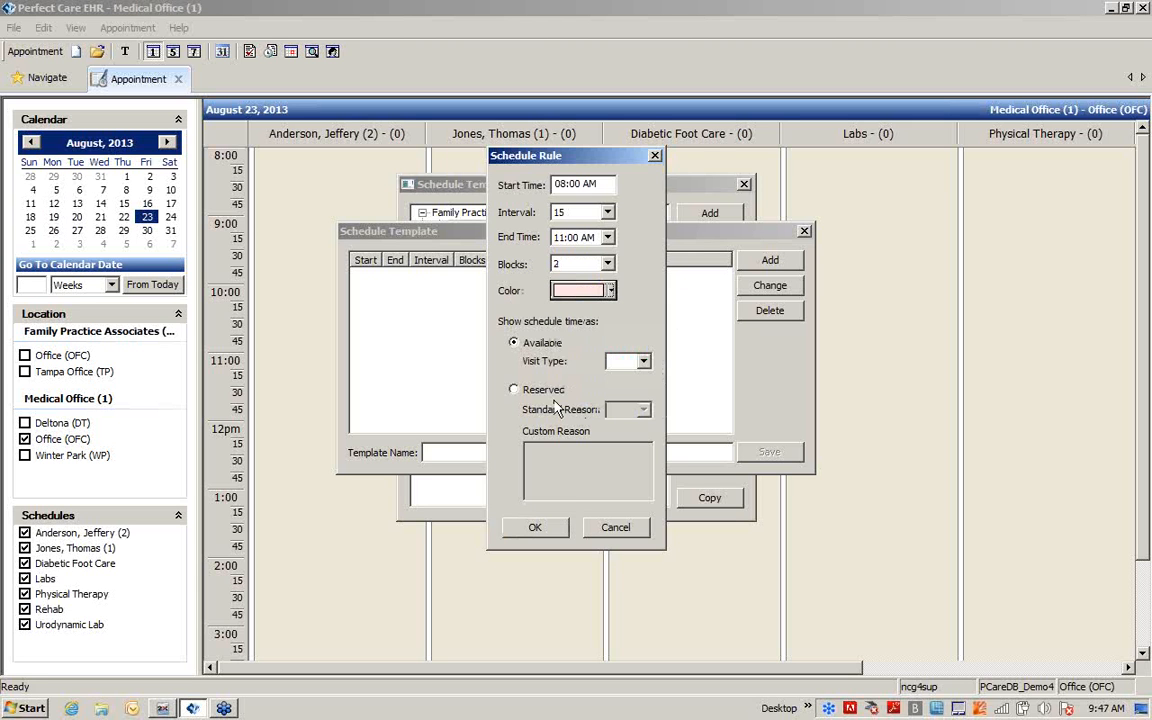
# Assign visit type N (Normal) to the 08:00 AM rule and save the rule into the template
pyautogui.click(643, 362)
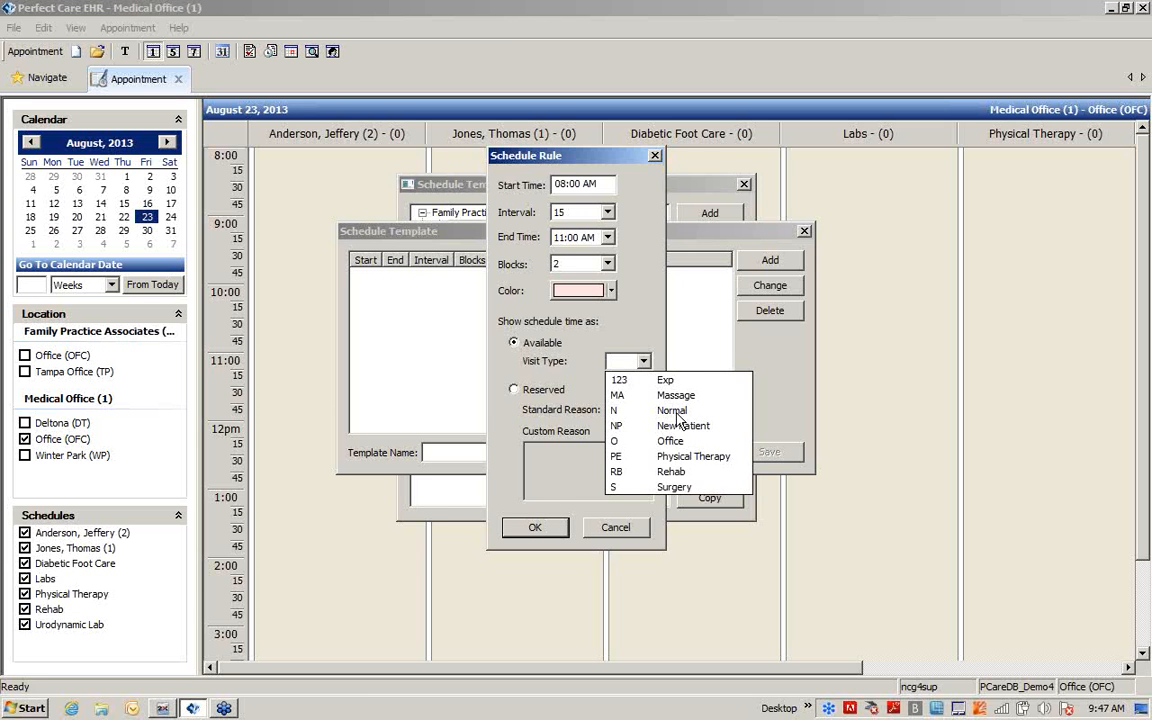
pyautogui.click(625, 410)
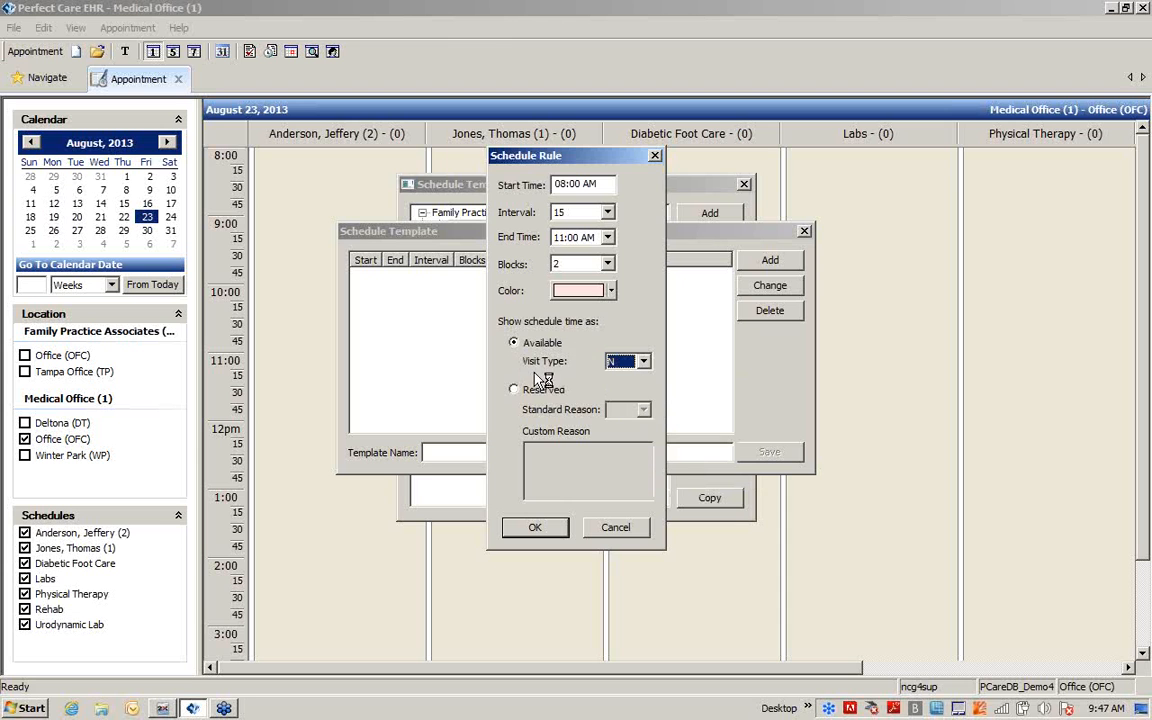
pyautogui.click(643, 362)
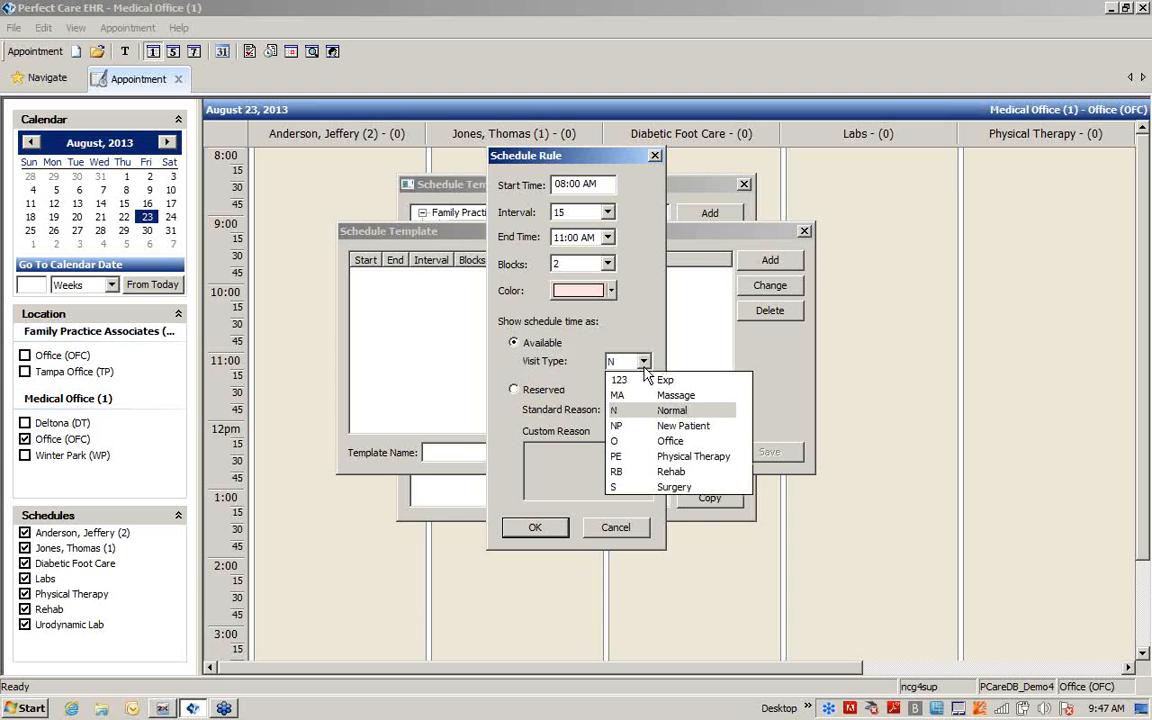
pyautogui.click(580, 370)
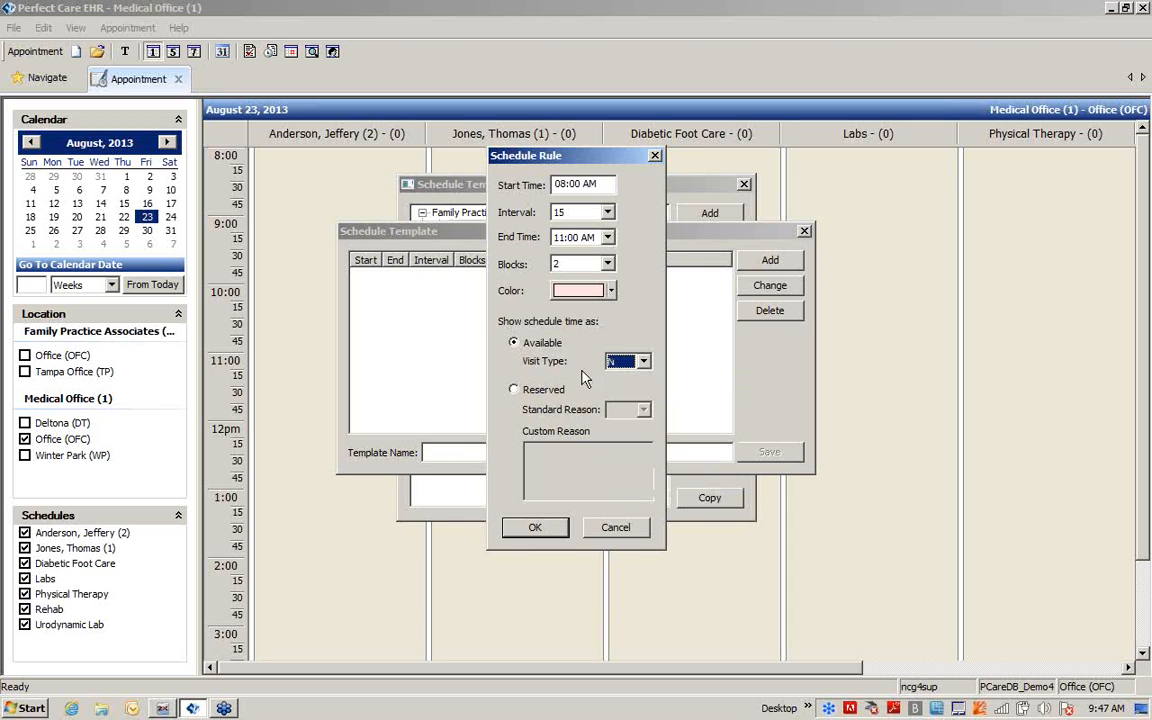
pyautogui.click(533, 528)
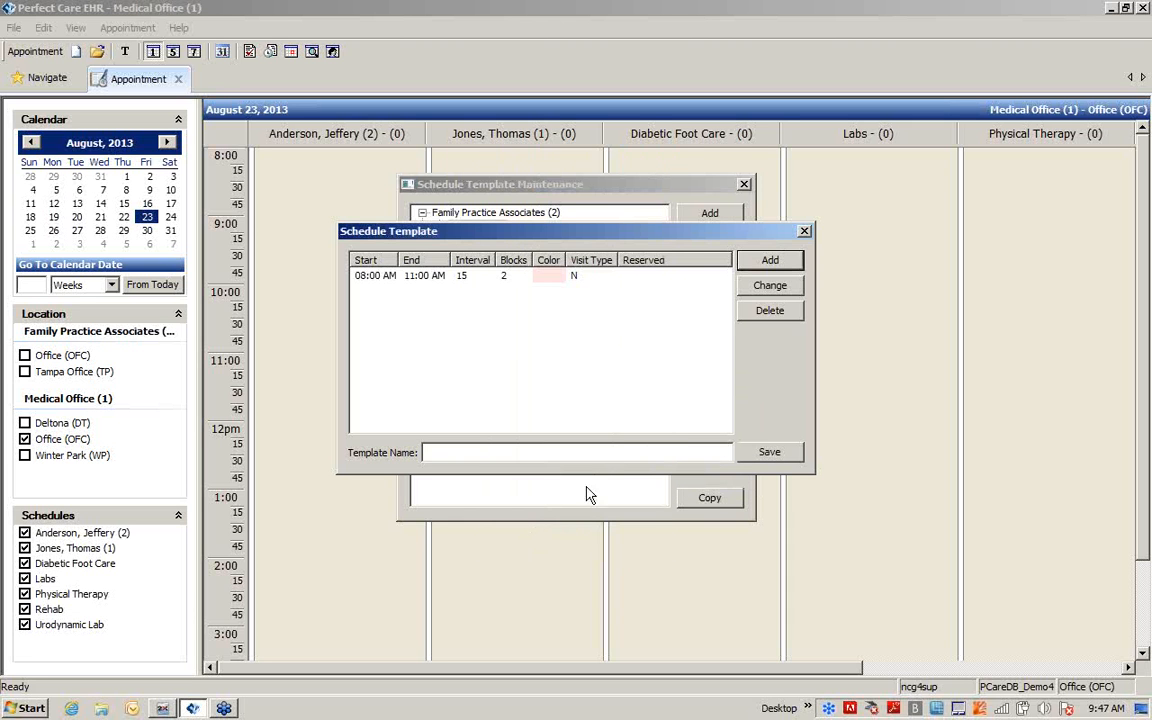
# Add a second rule from 11:00 AM to 12:00 PM with visit type NP (New Patient)
pyautogui.click(767, 262)
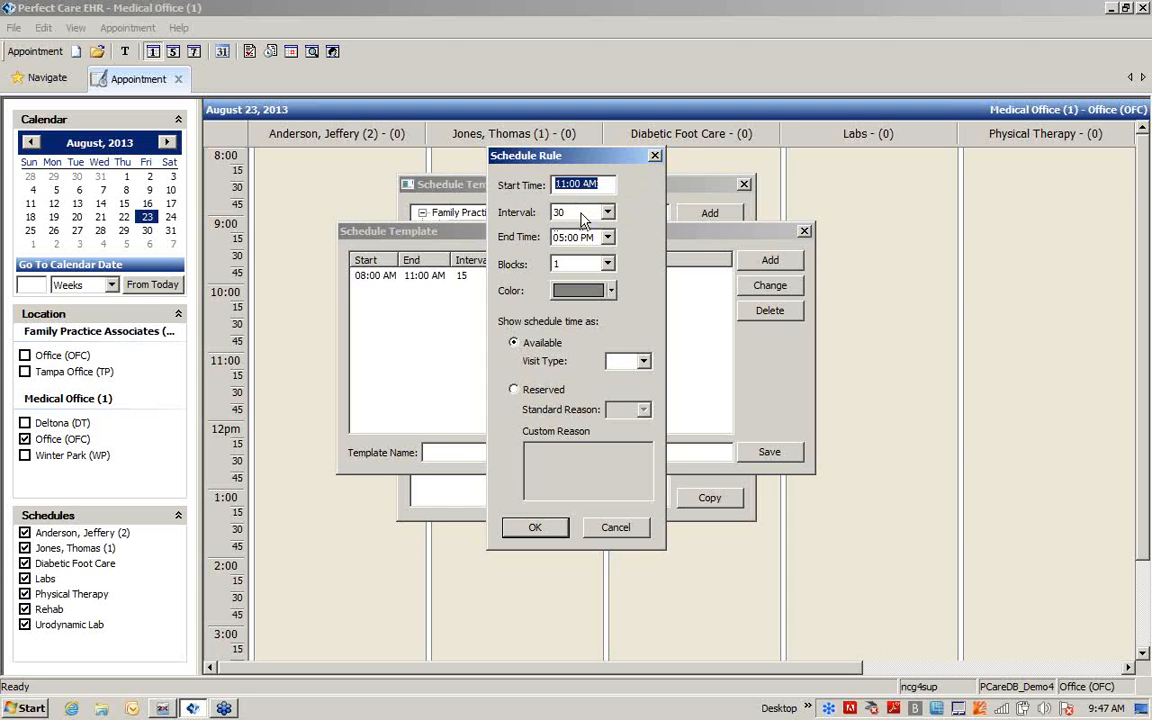
pyautogui.click(607, 237)
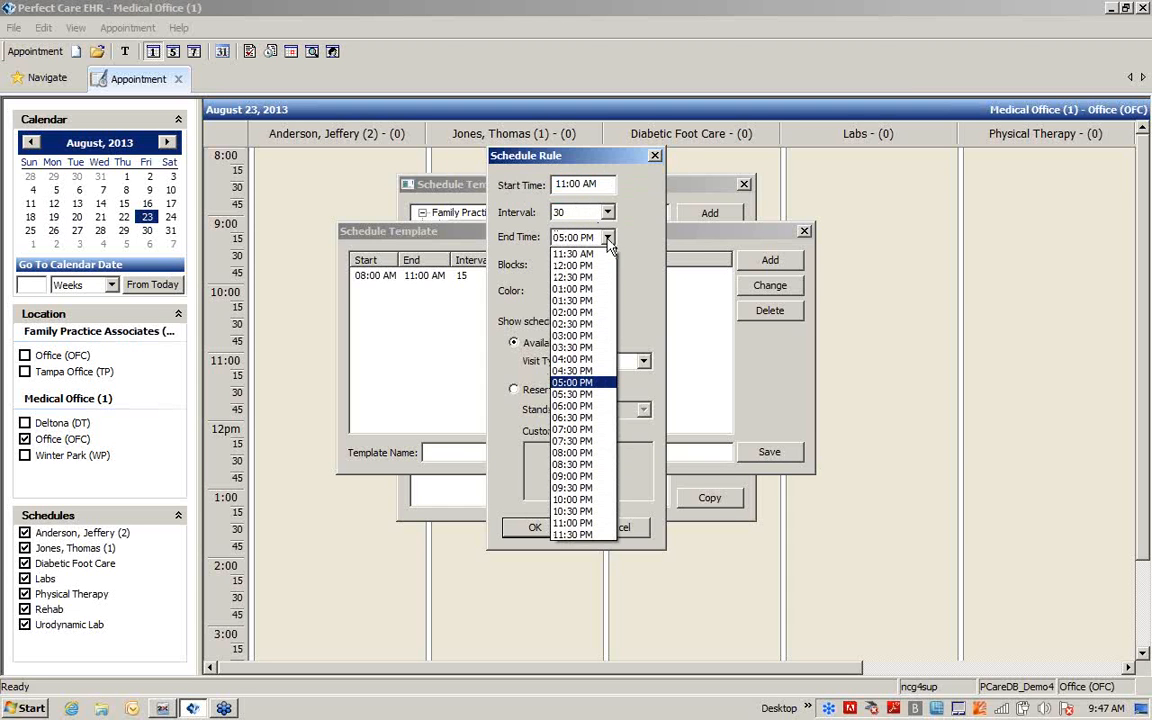
pyautogui.click(590, 265)
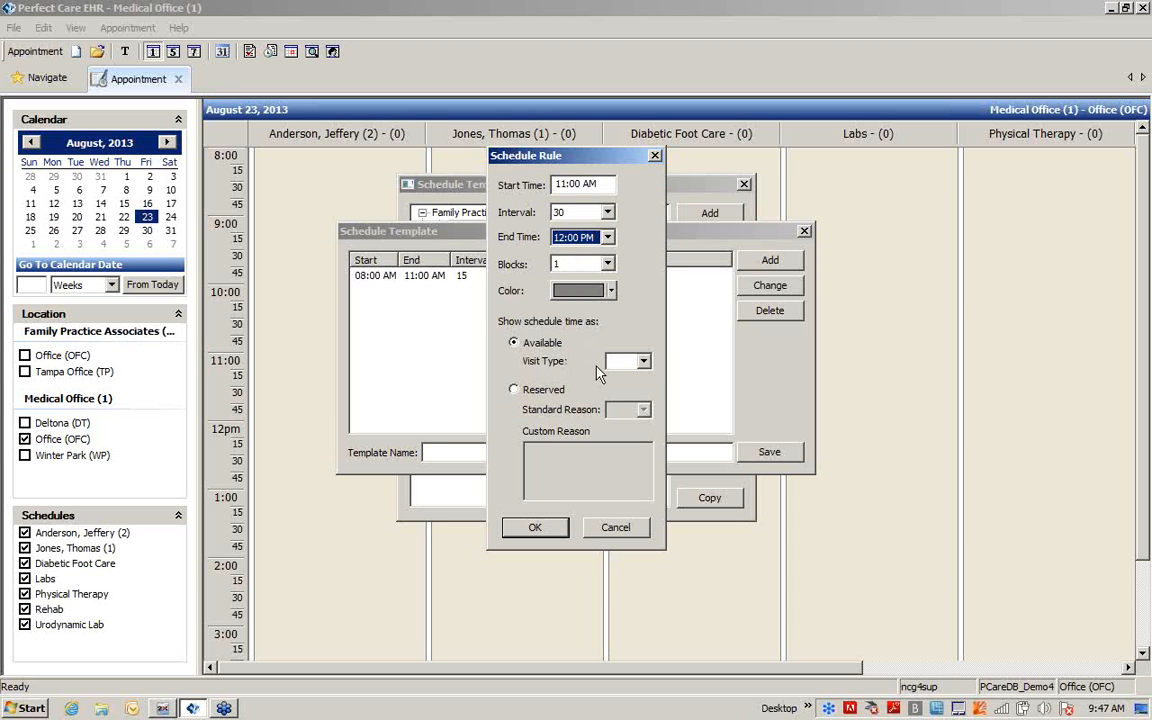
pyautogui.click(642, 363)
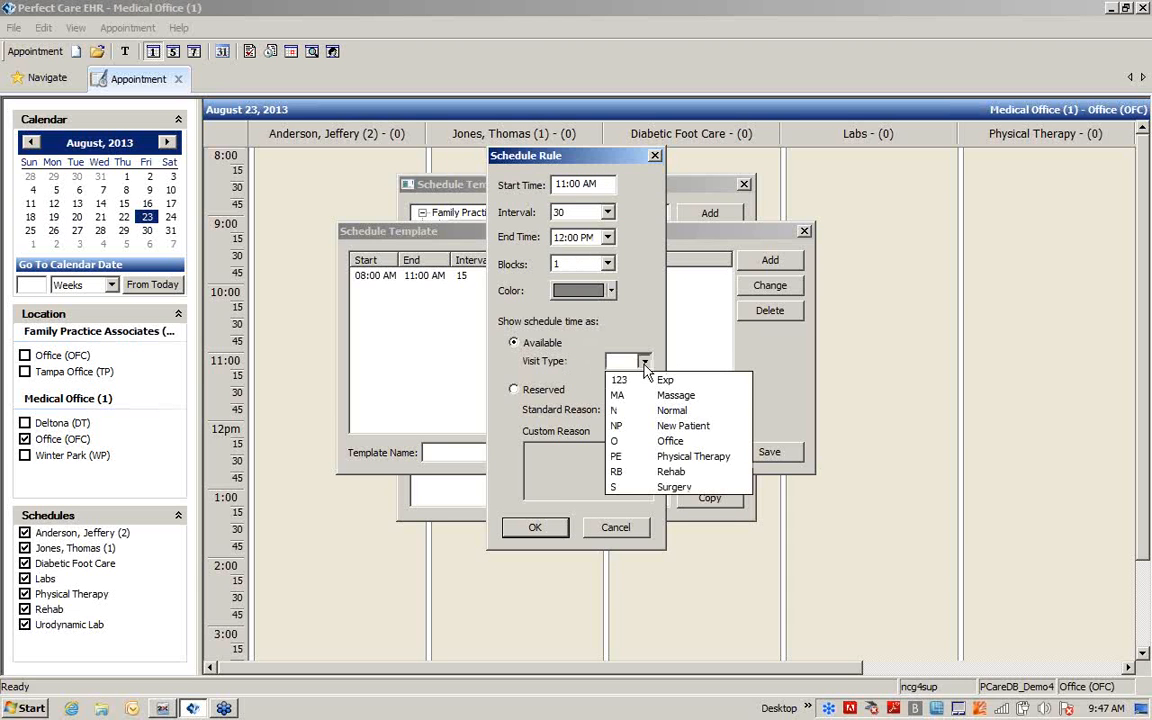
pyautogui.click(640, 427)
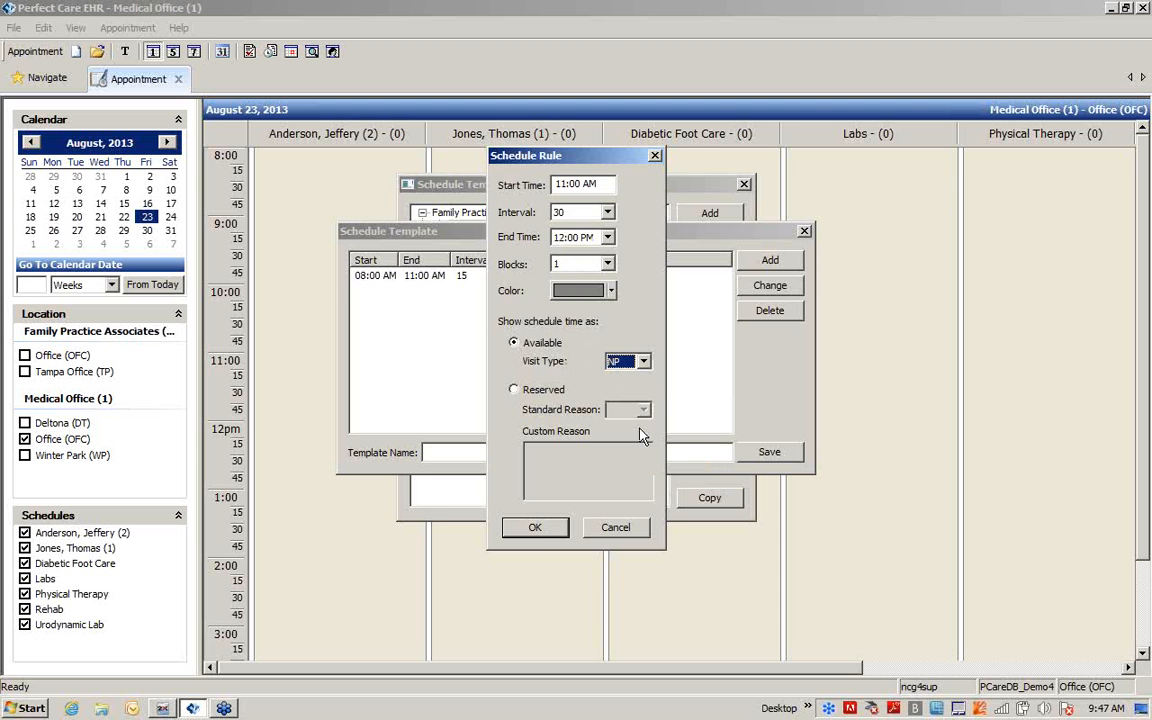
pyautogui.click(535, 527)
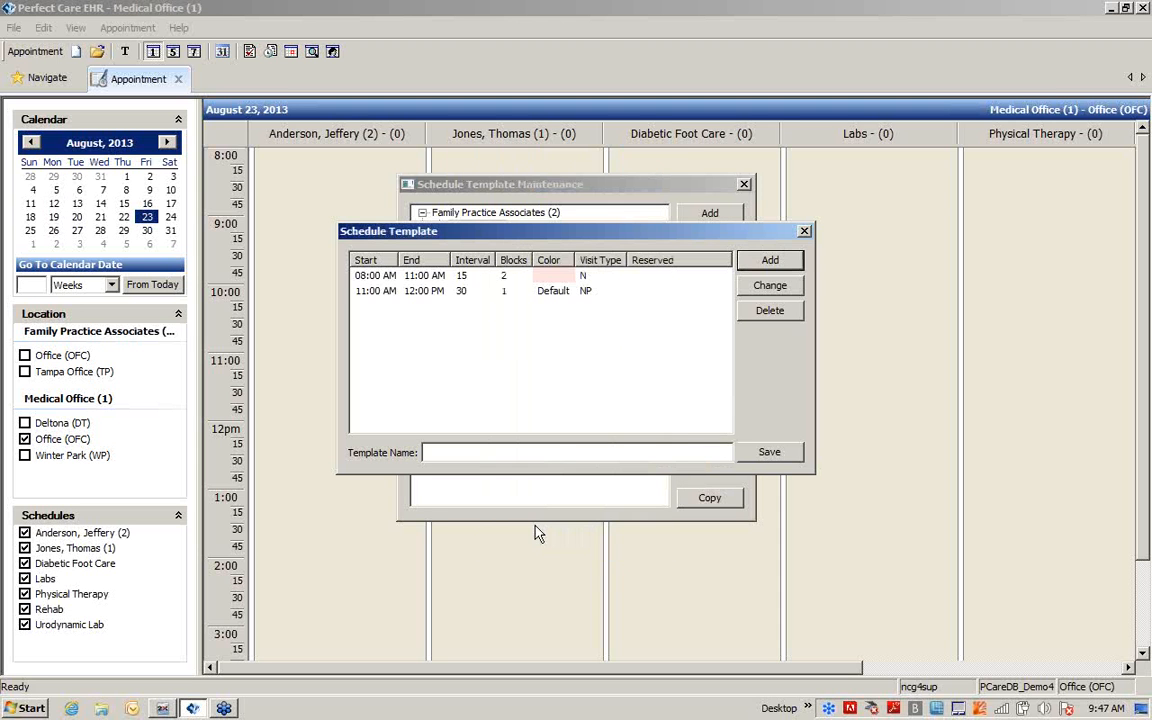
# Add a 12:00 PM to 01:00 PM rule with a 60-minute interval, reserved for the standard reason LUN
pyautogui.click(778, 262)
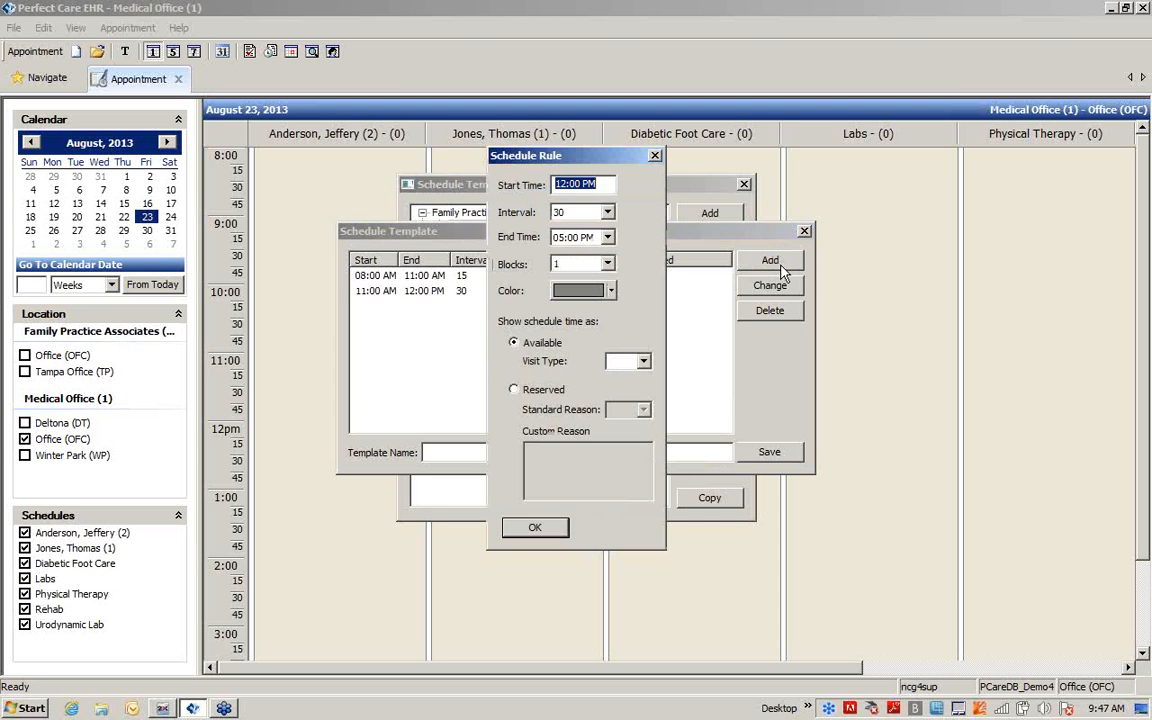
pyautogui.click(608, 213)
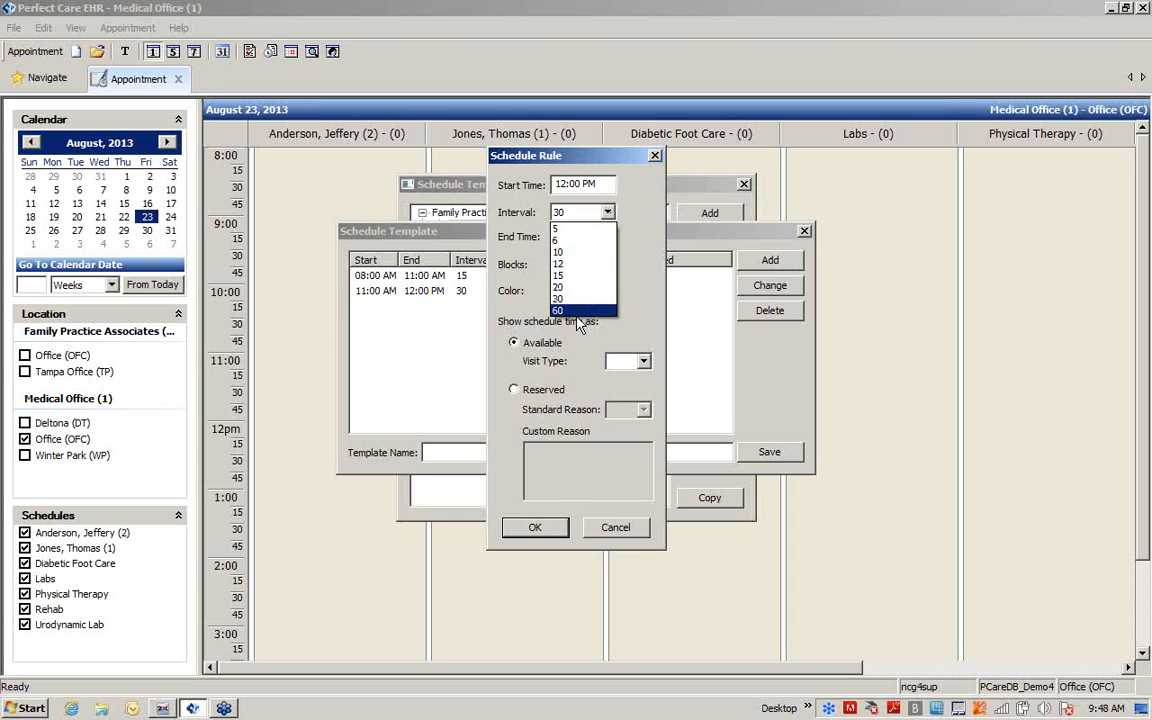
pyautogui.click(578, 310)
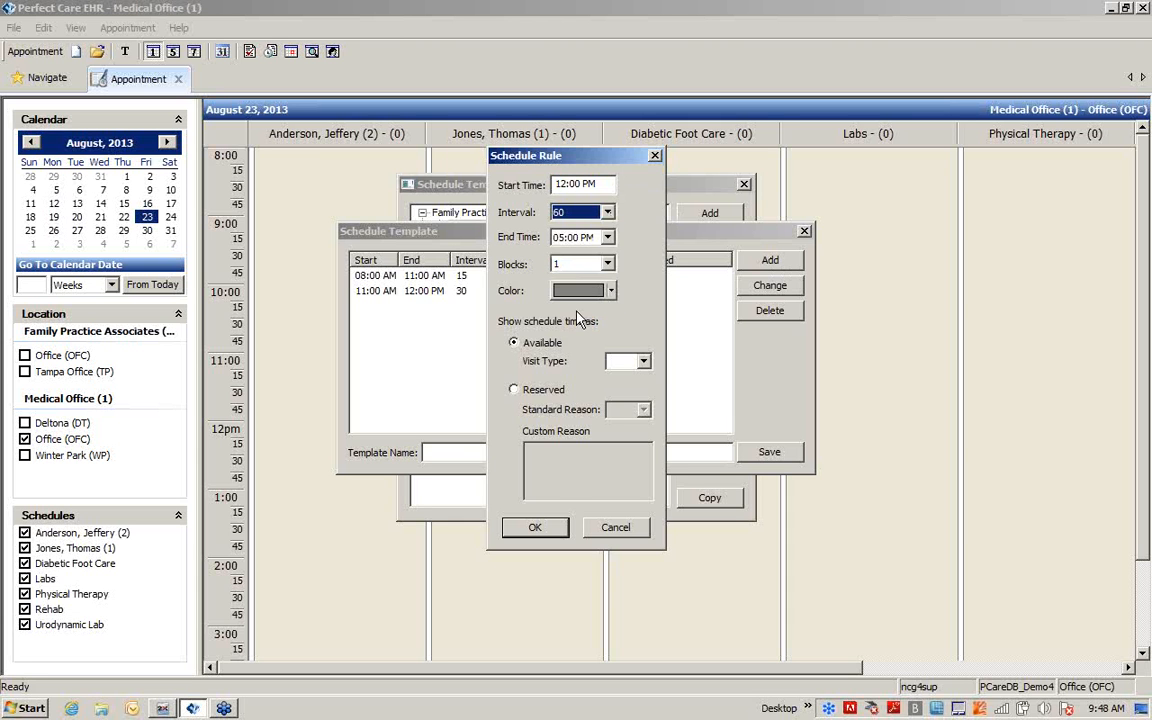
pyautogui.click(607, 237)
pyautogui.click(603, 254)
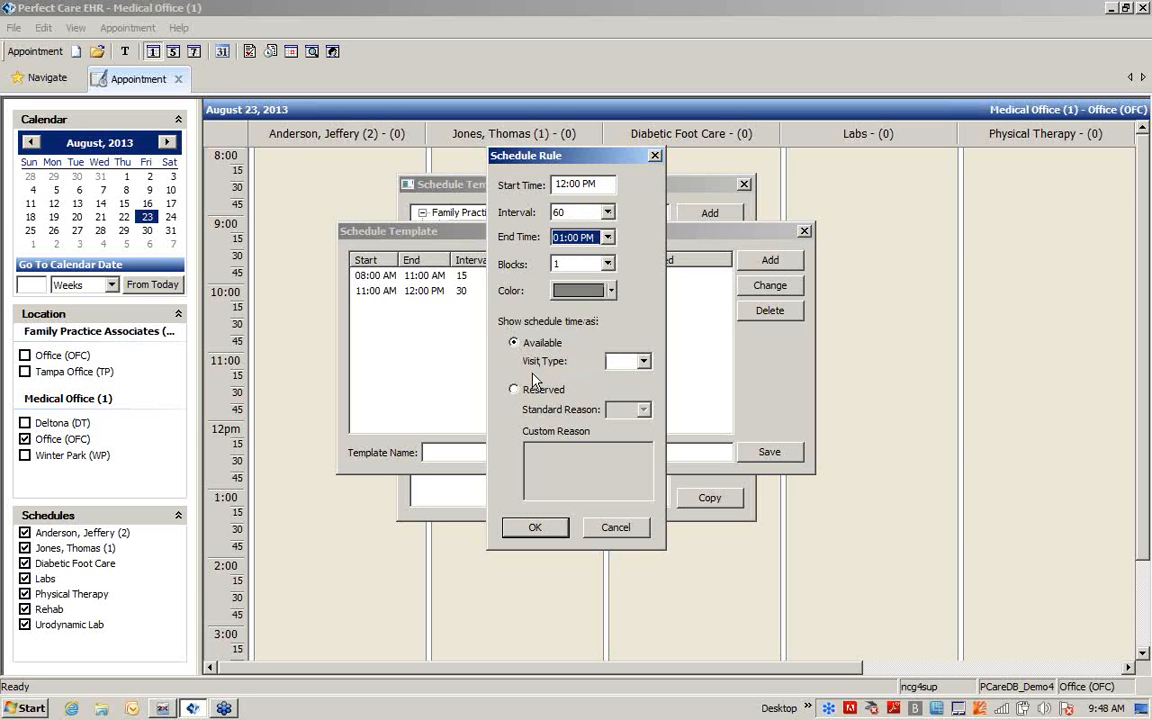
pyautogui.click(514, 390)
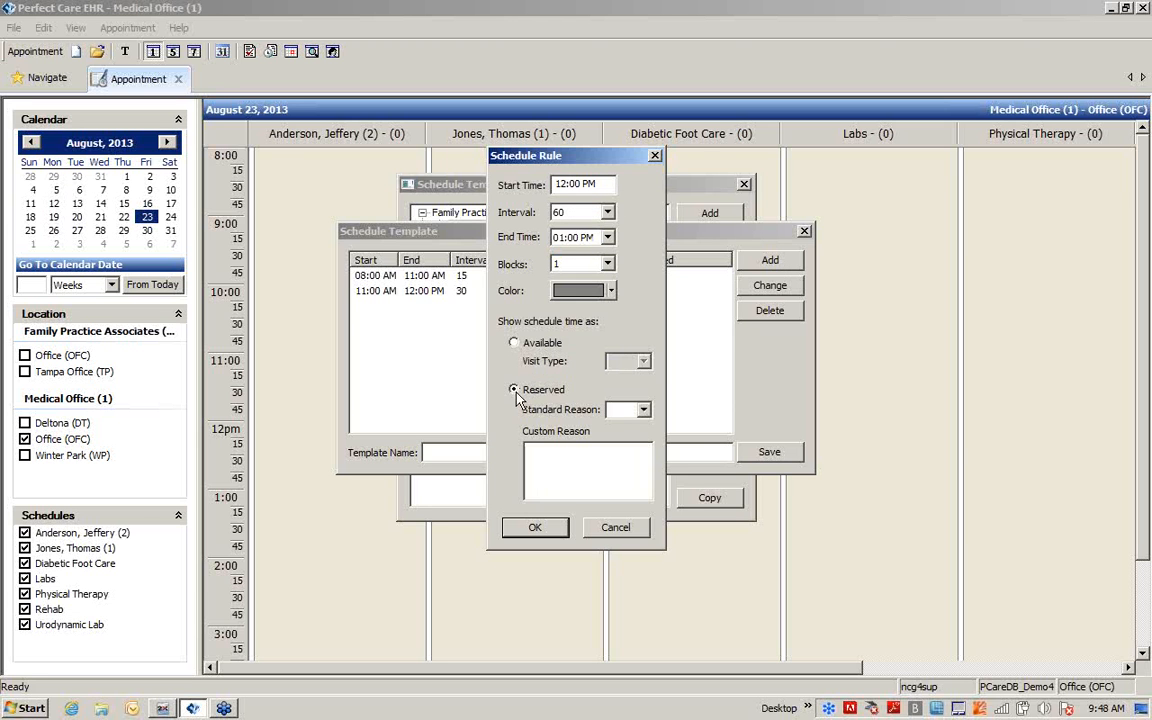
pyautogui.click(643, 409)
pyautogui.click(620, 429)
pyautogui.click(520, 528)
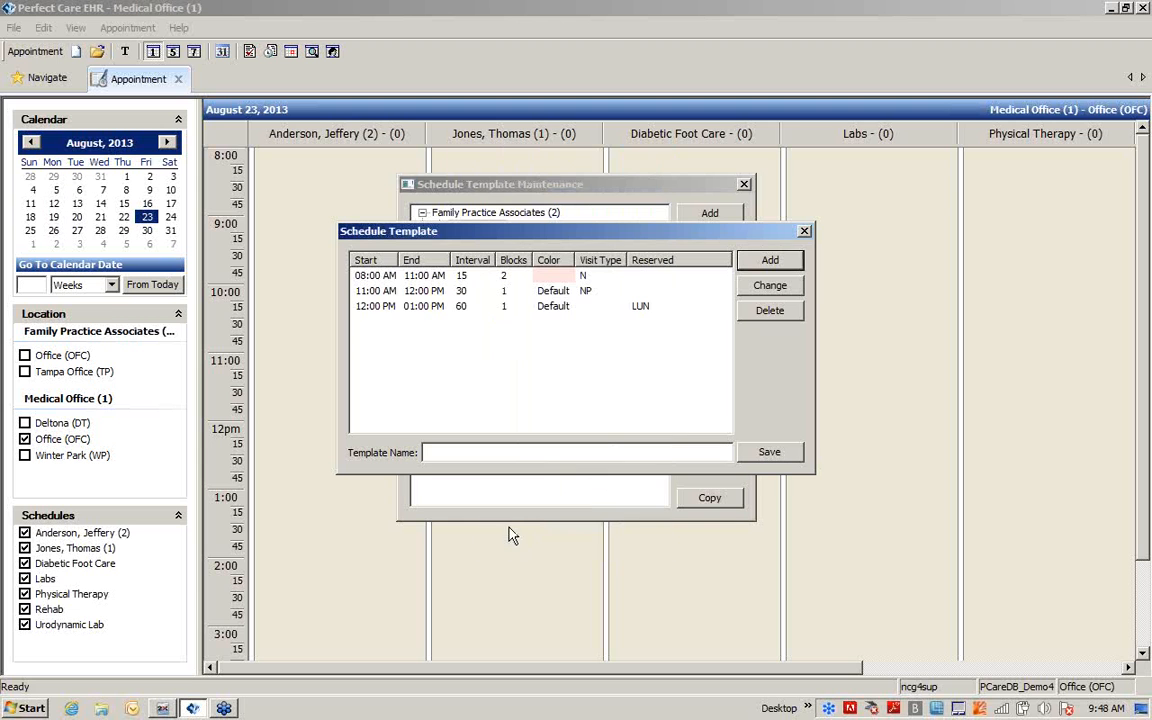
# Add an available-time rule from 01:00 PM to 05:00 PM with a 20-minute interval and 2 blocks
pyautogui.click(791, 261)
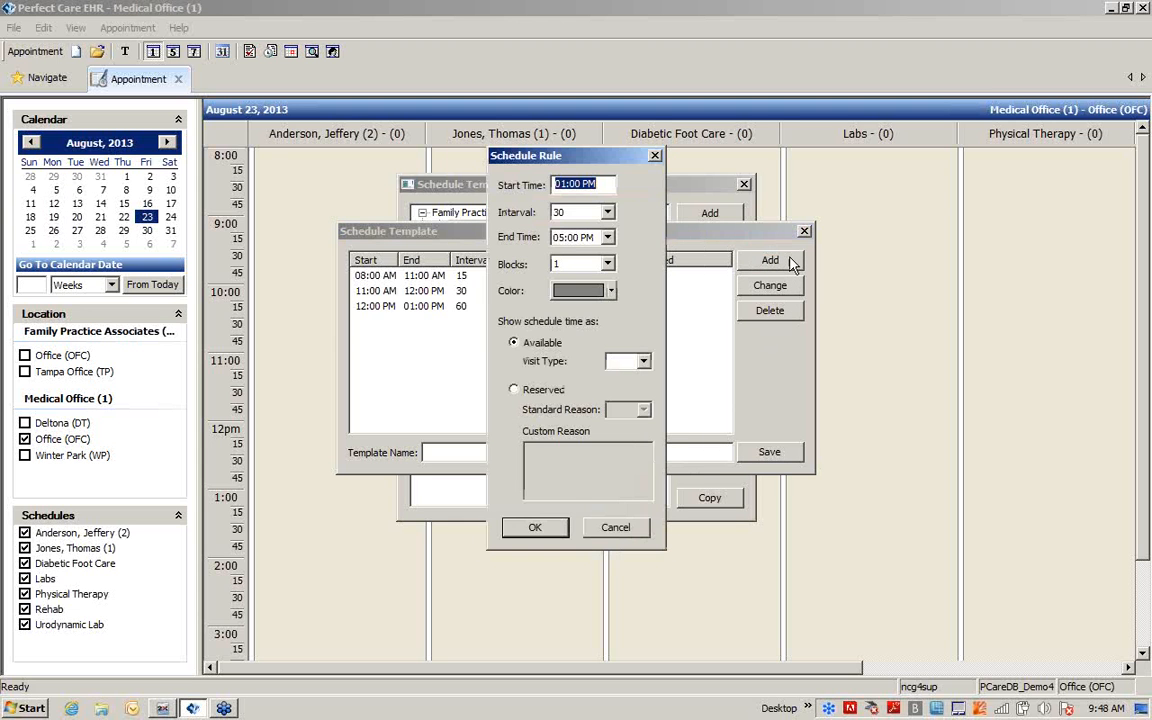
pyautogui.click(607, 213)
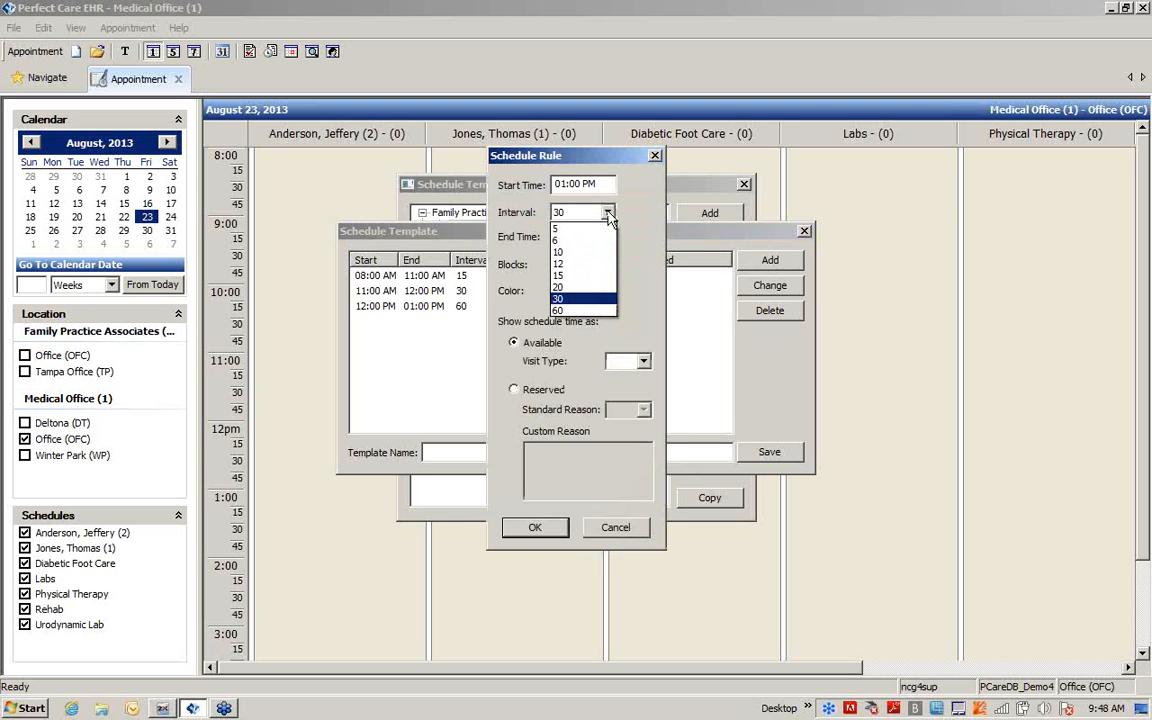
pyautogui.click(585, 287)
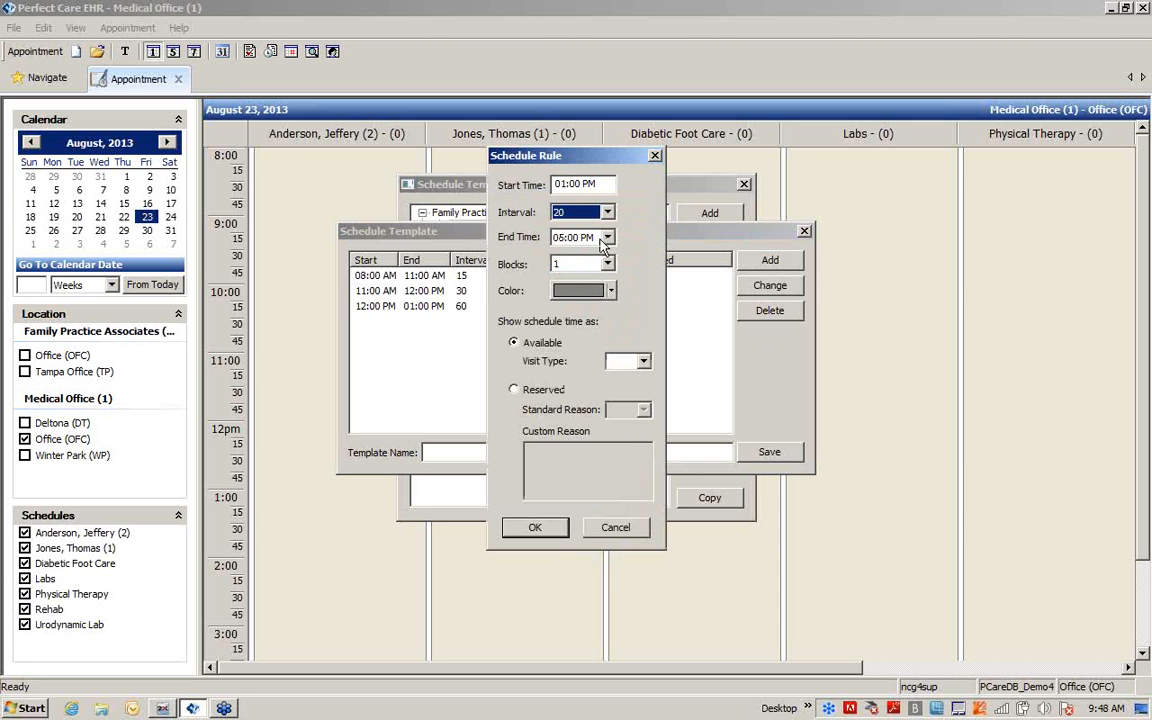
pyautogui.click(608, 265)
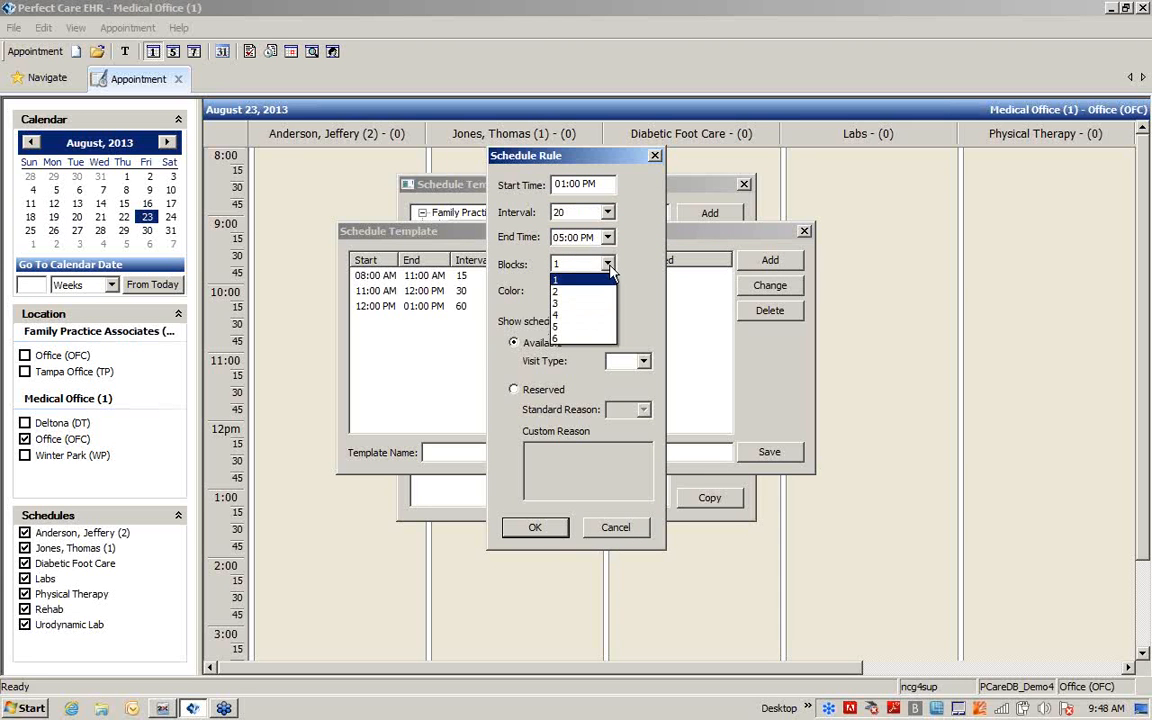
pyautogui.click(580, 291)
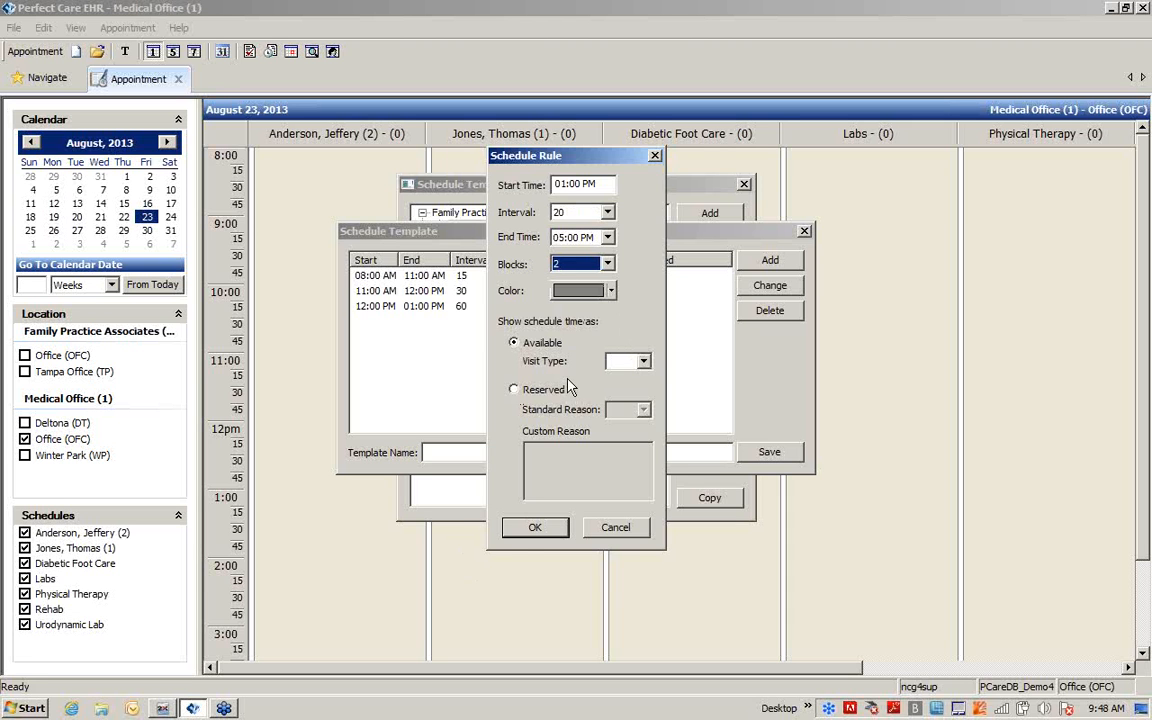
pyautogui.click(532, 526)
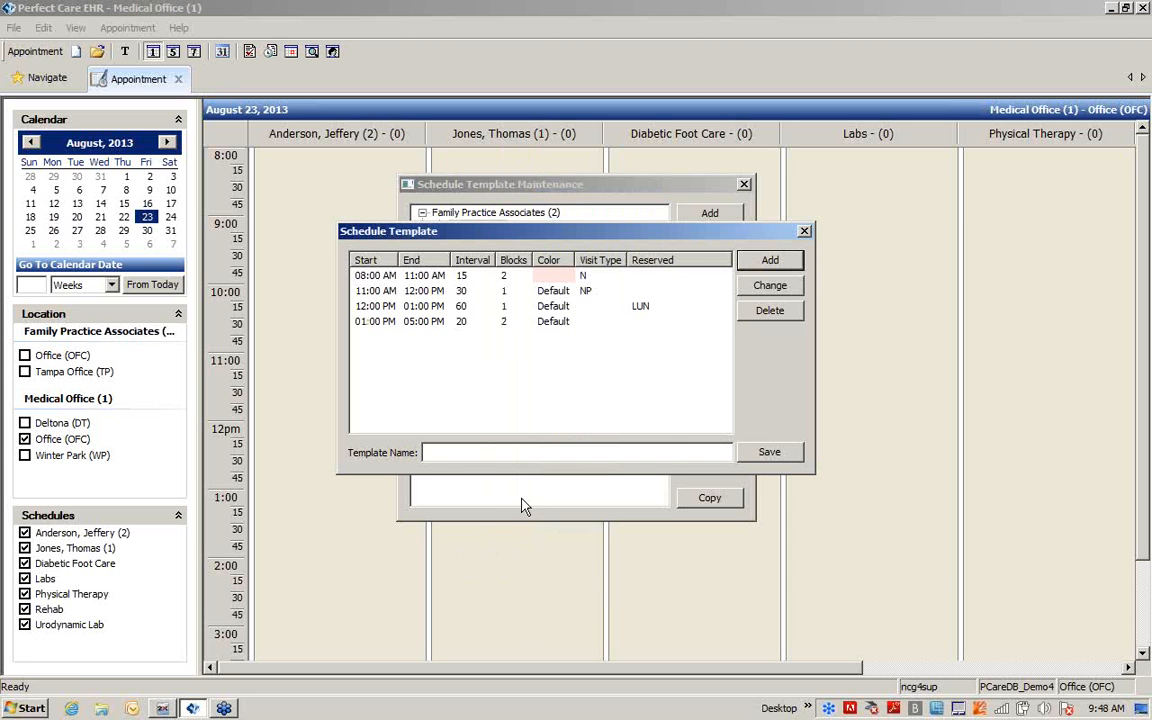
# Name the schedule template "Tues and Thurs" and save it
pyautogui.click(442, 452)
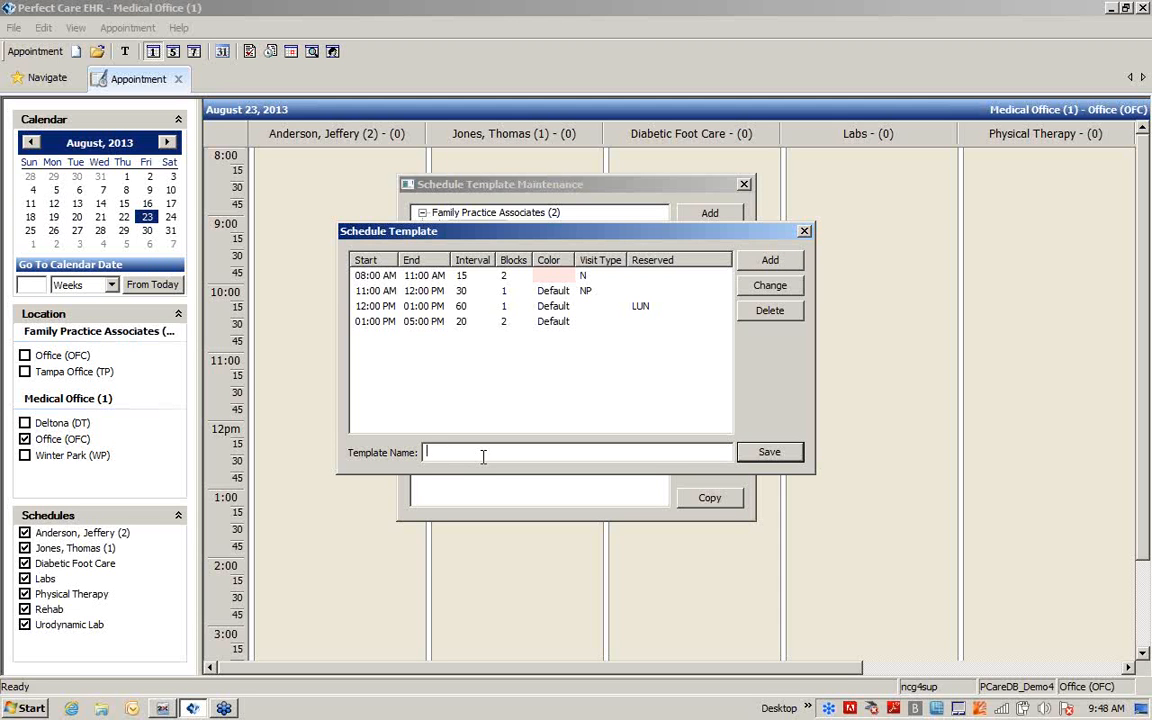
pyautogui.write('ues and Thurs')
pyautogui.click(776, 455)
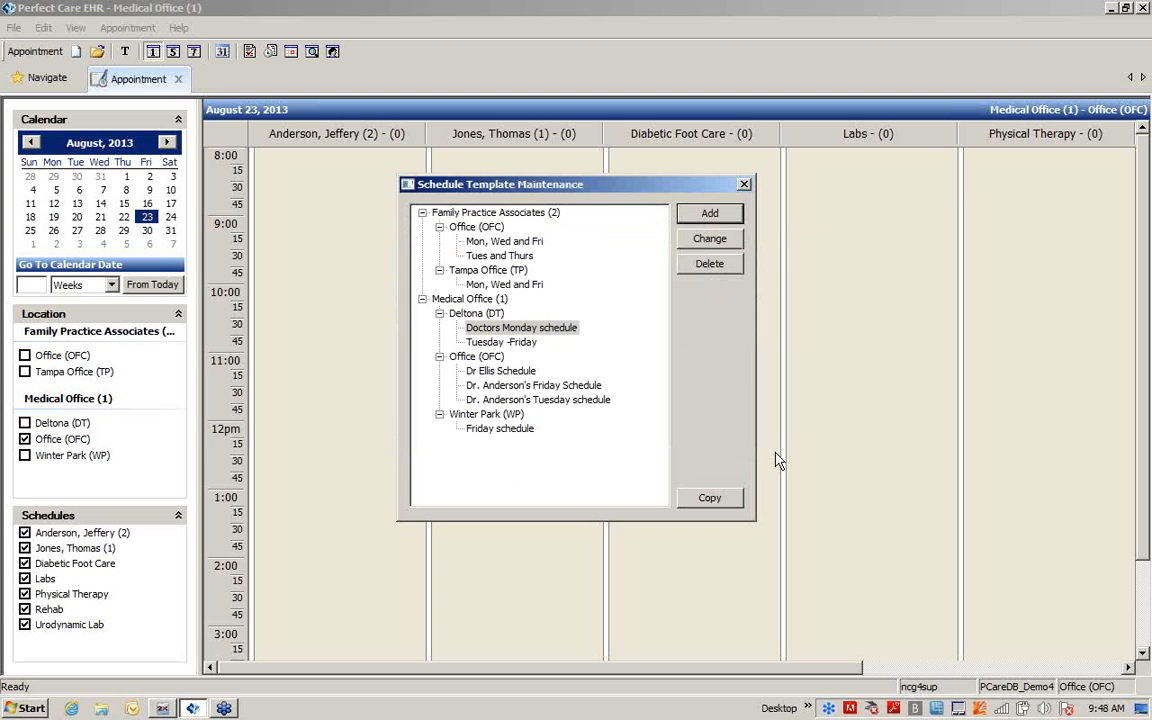
# Copy the "Tues and Thurs" template of the Family Practice Associates office to Tampa Office (TP), then close template maintenance
pyautogui.click(490, 255)
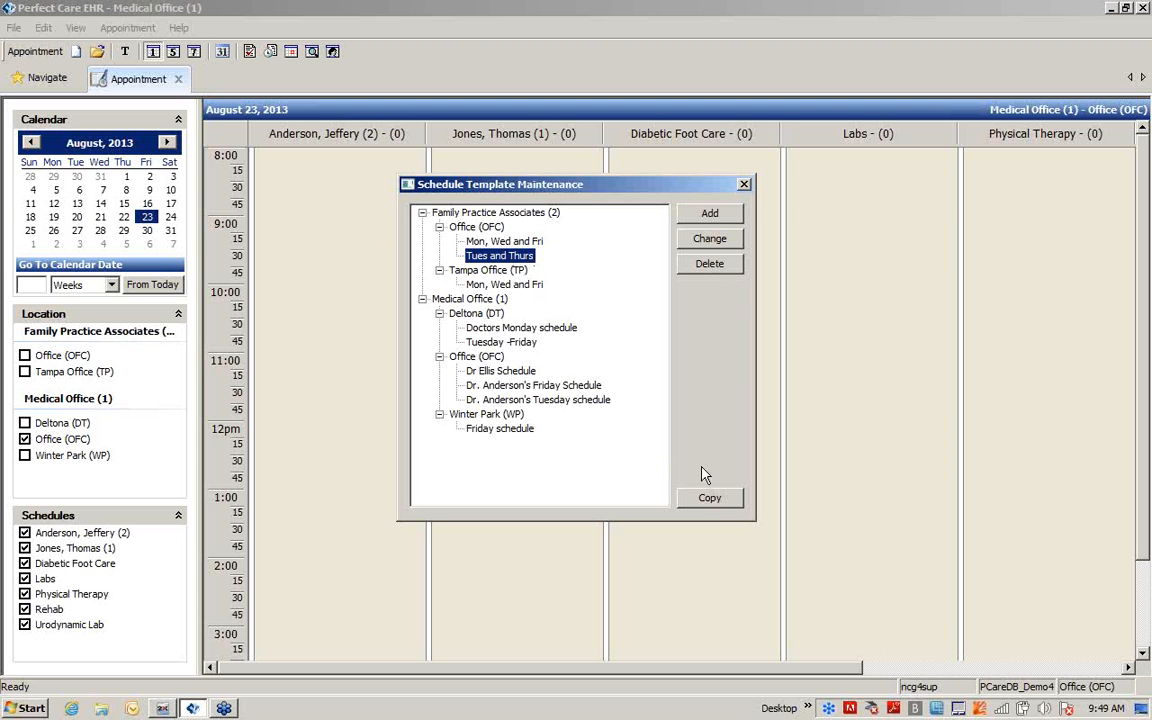
pyautogui.click(706, 497)
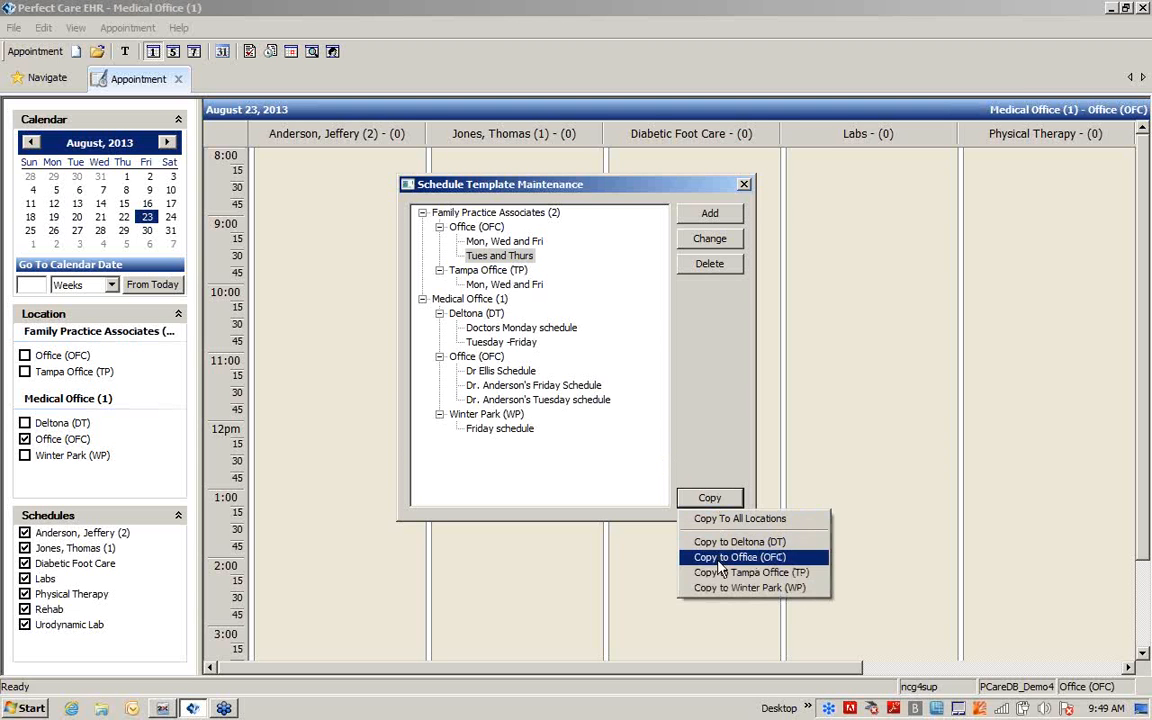
pyautogui.click(720, 572)
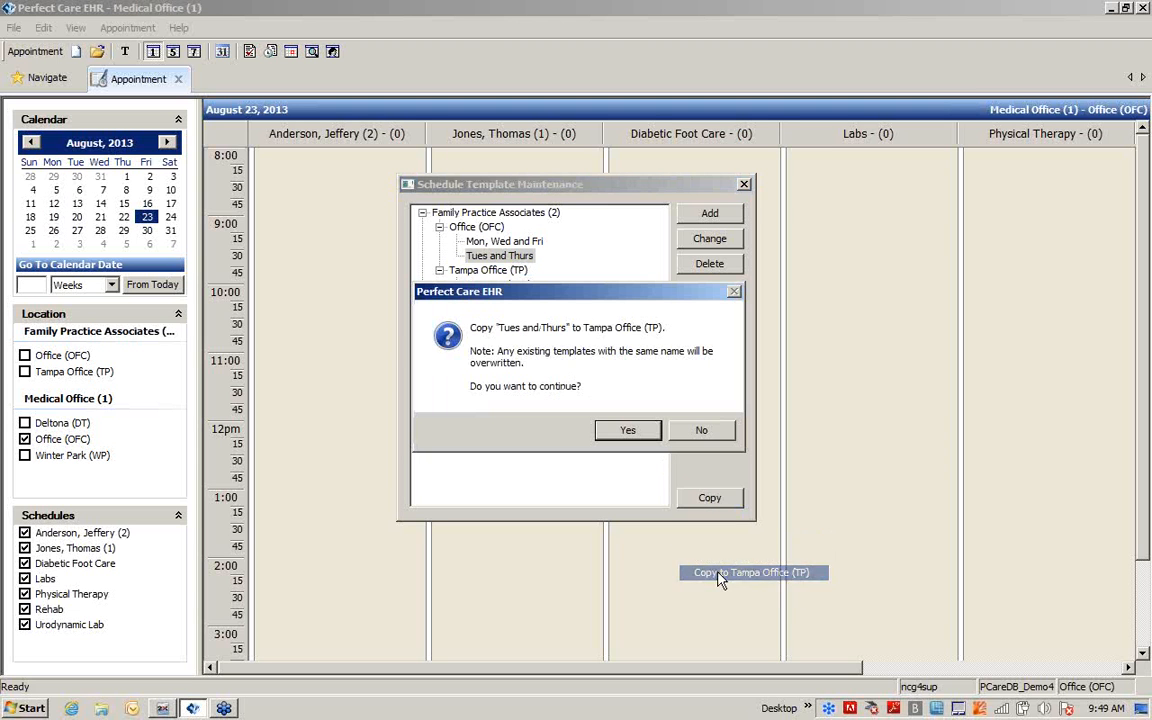
pyautogui.click(627, 431)
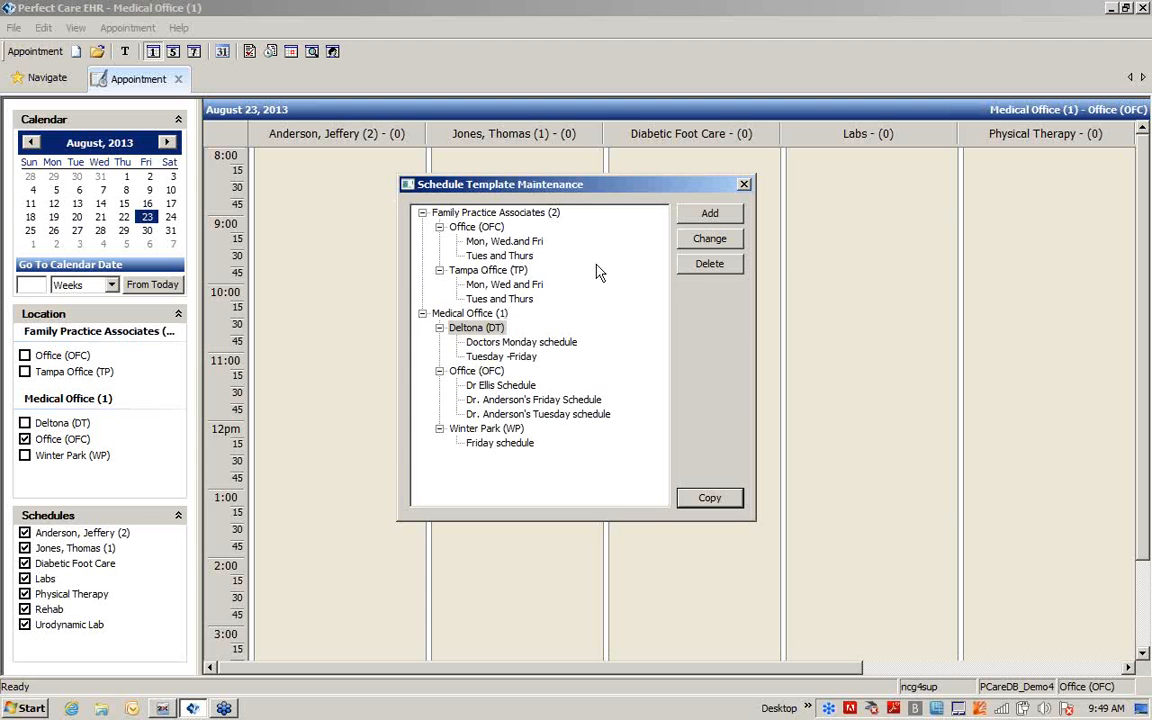
pyautogui.click(745, 186)
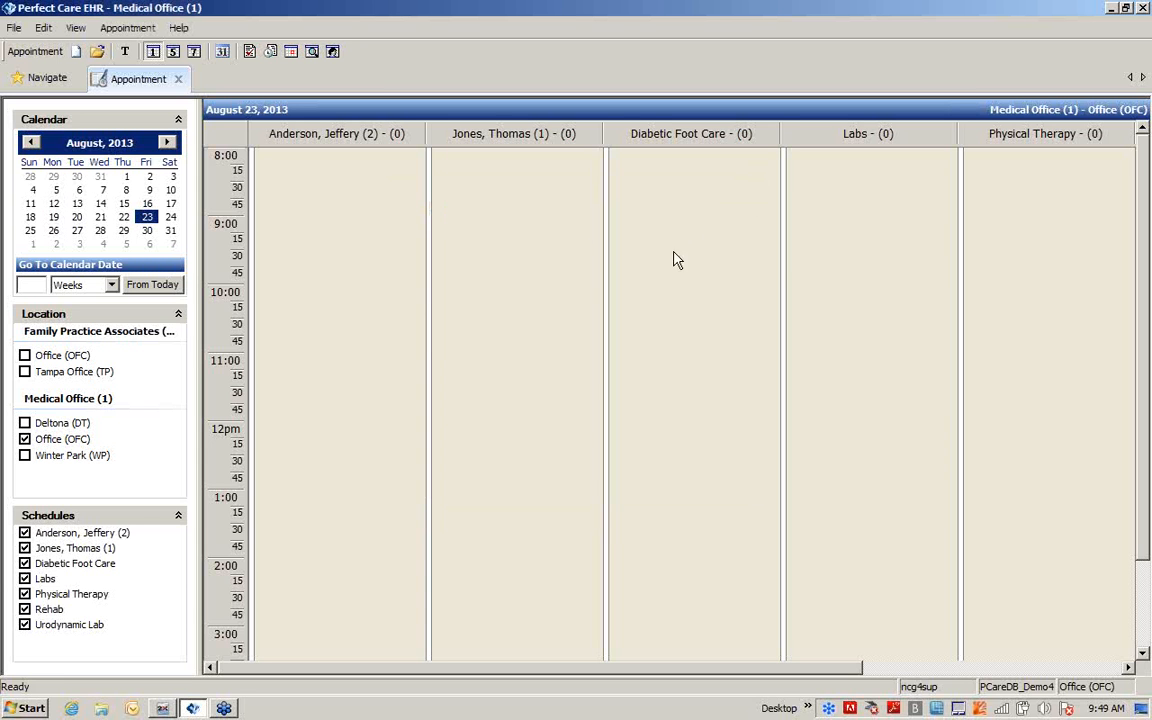
# Start defining schedule resources for Family Practice Associates - Office (OFC) and select the provider with code 2
pyautogui.click(140, 30)
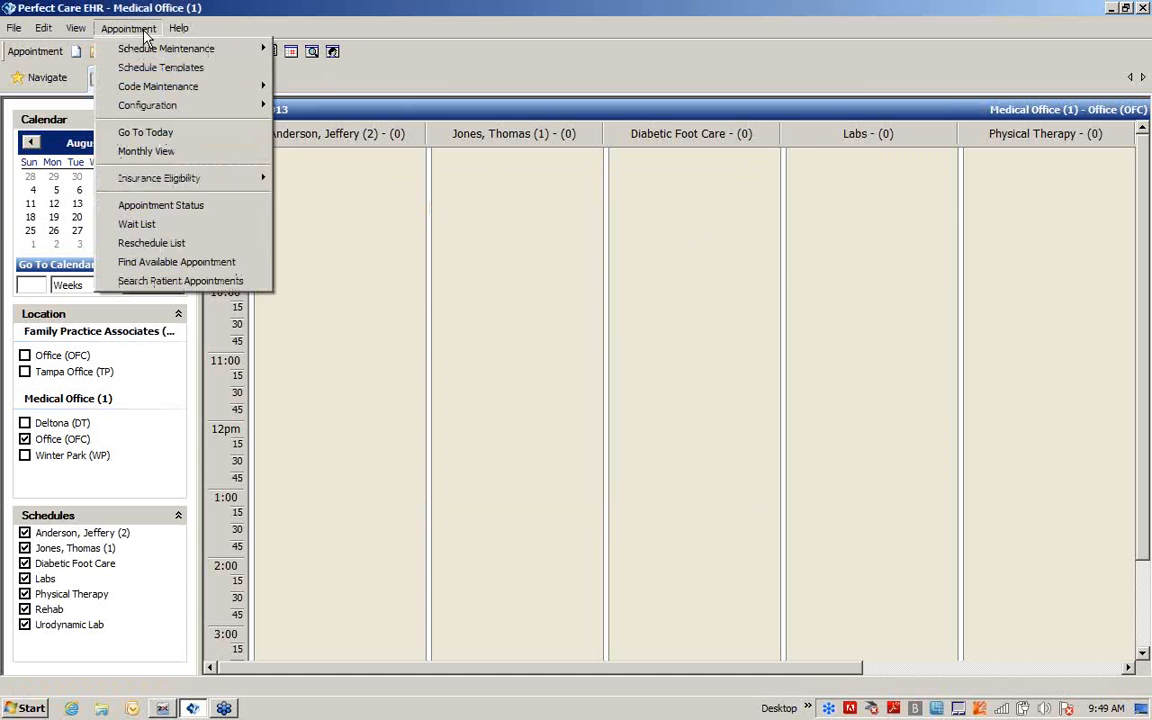
pyautogui.moveTo(140, 49)
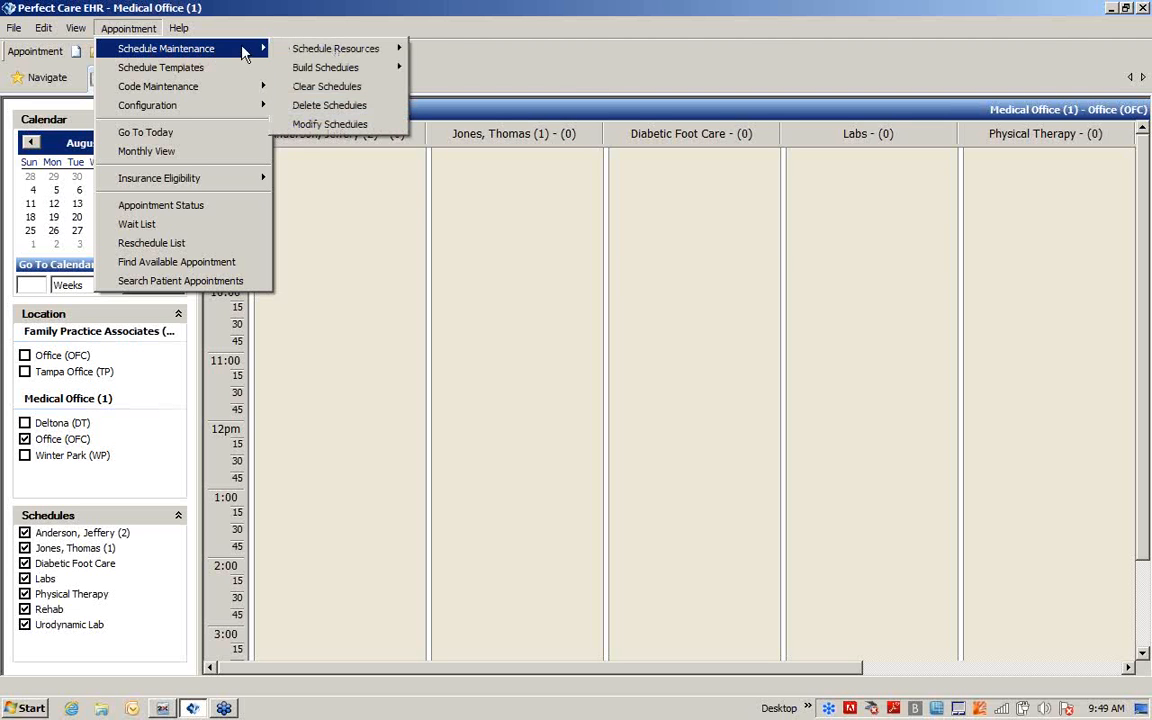
pyautogui.moveTo(293, 52)
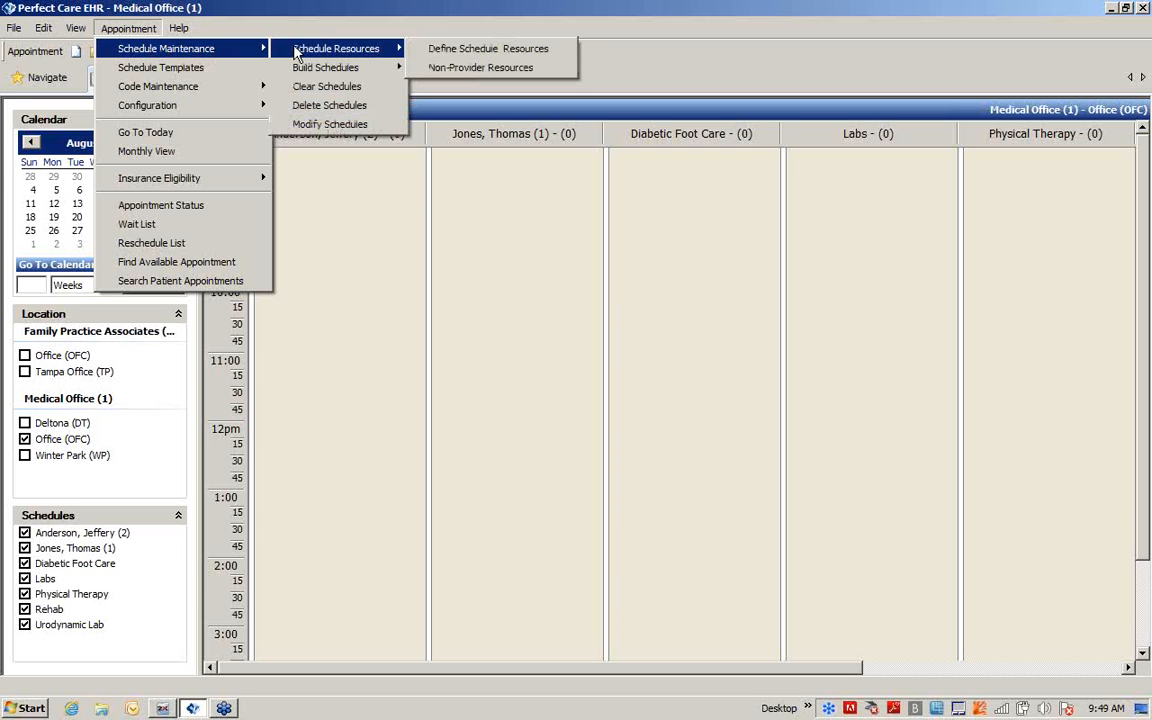
pyautogui.click(455, 50)
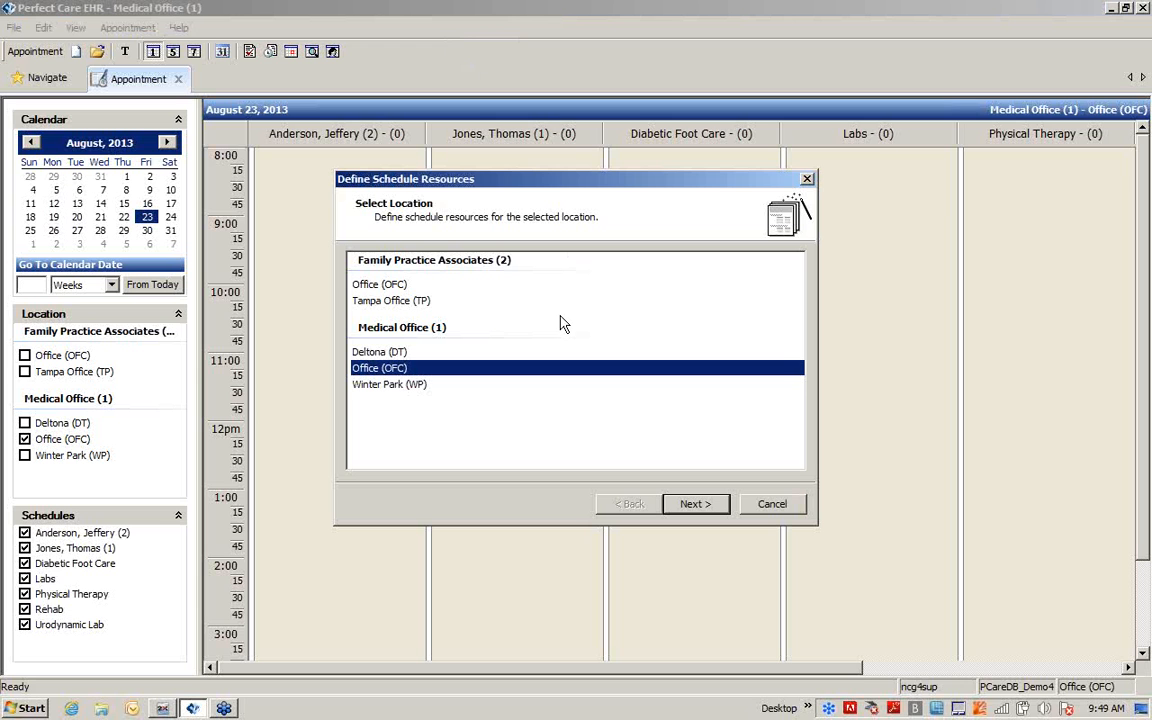
pyautogui.click(389, 285)
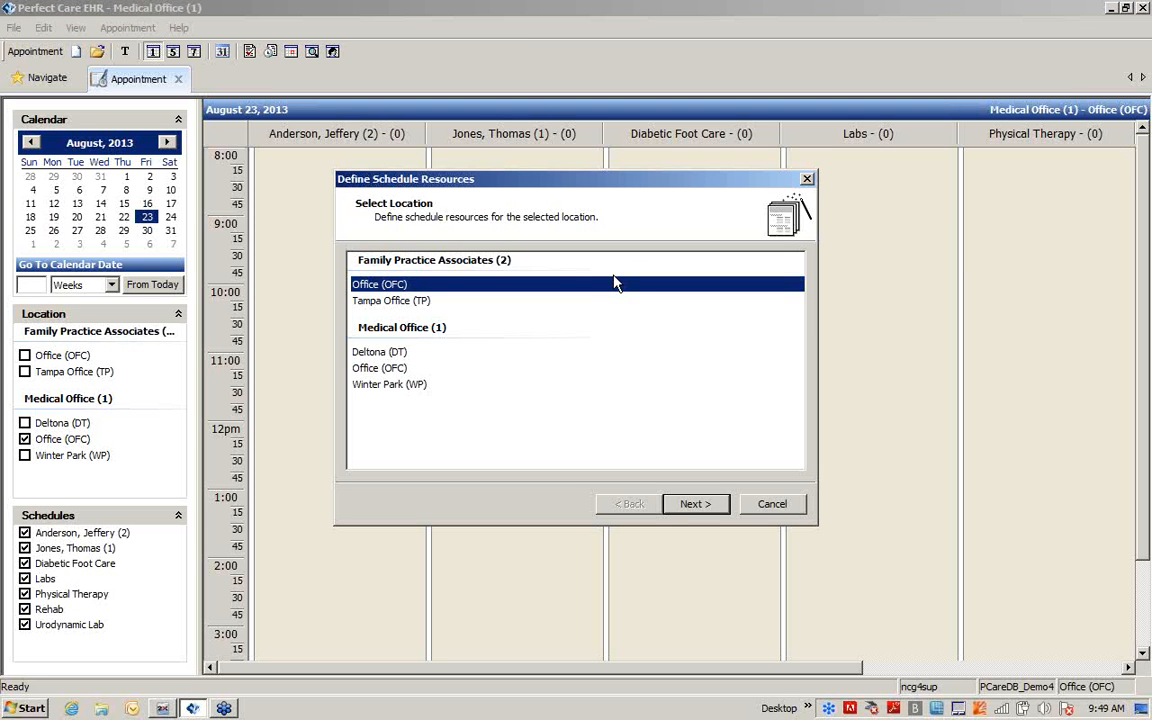
pyautogui.click(693, 504)
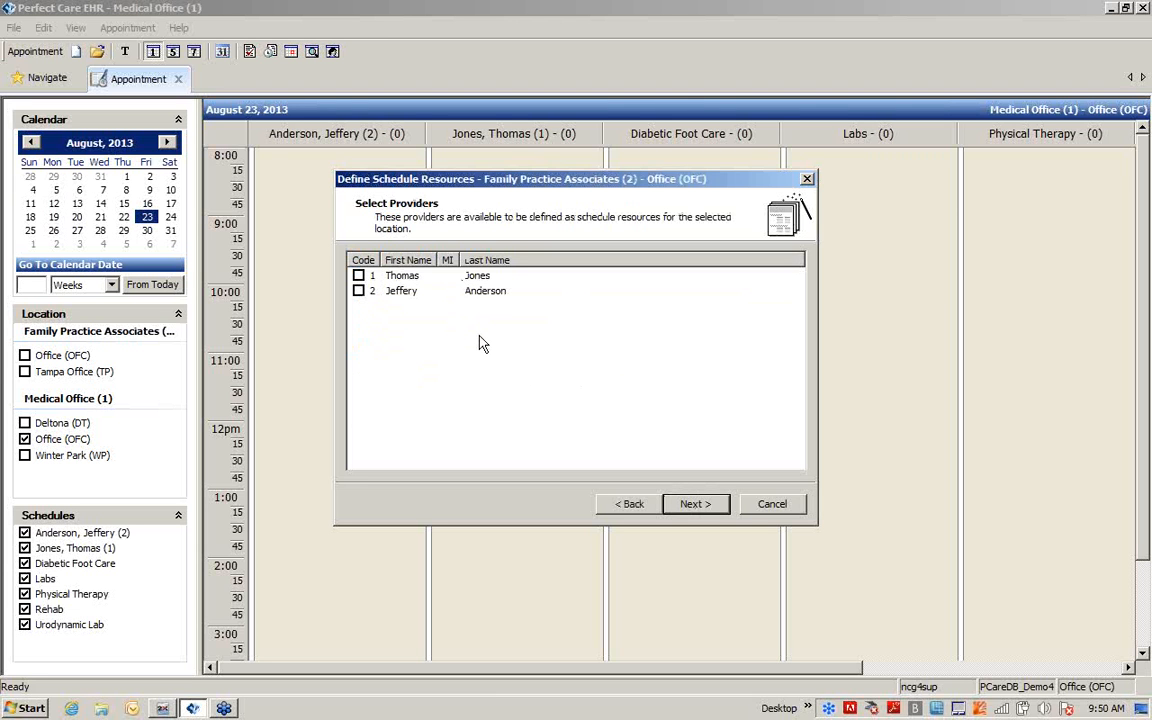
pyautogui.click(360, 291)
pyautogui.click(700, 506)
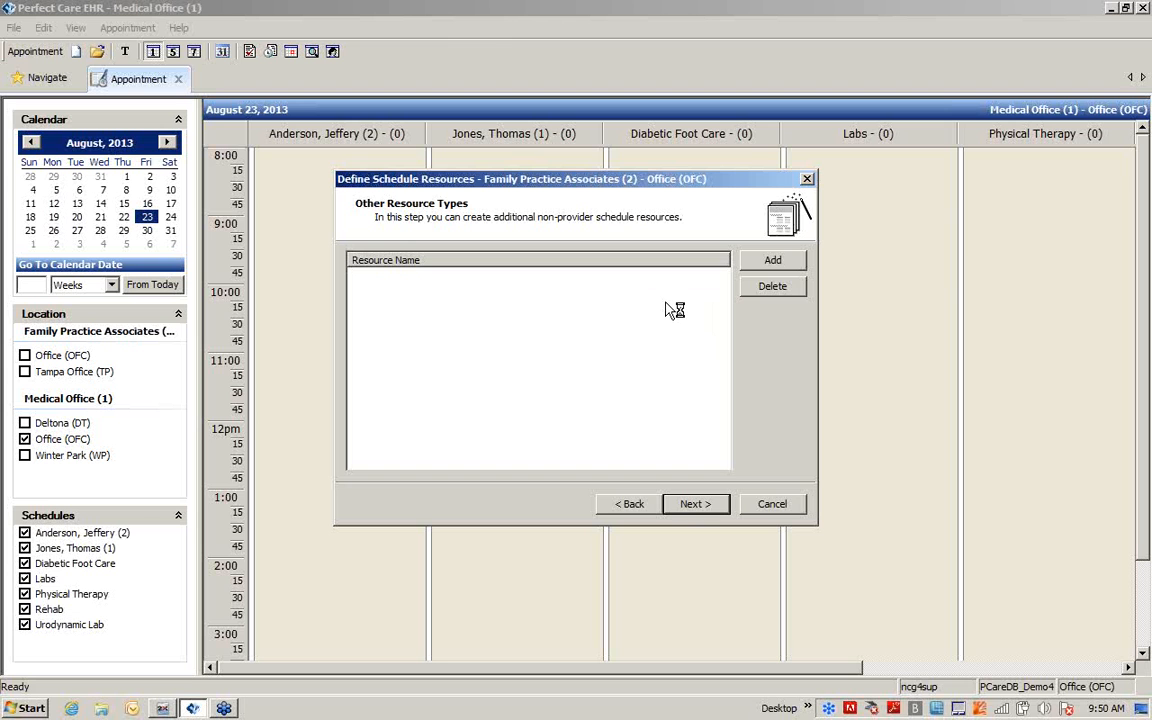
# Add a non-provider resource named "lab" and finish defining the schedule resources
pyautogui.click(773, 263)
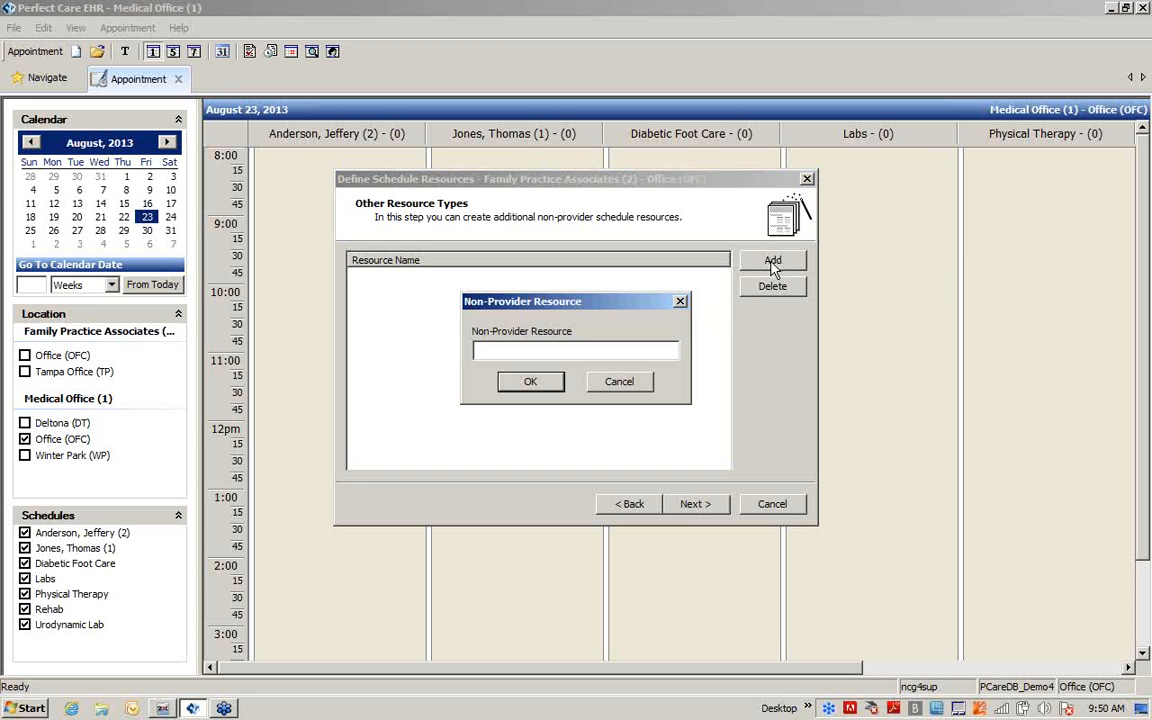
pyautogui.write('lab')
pyautogui.click(531, 383)
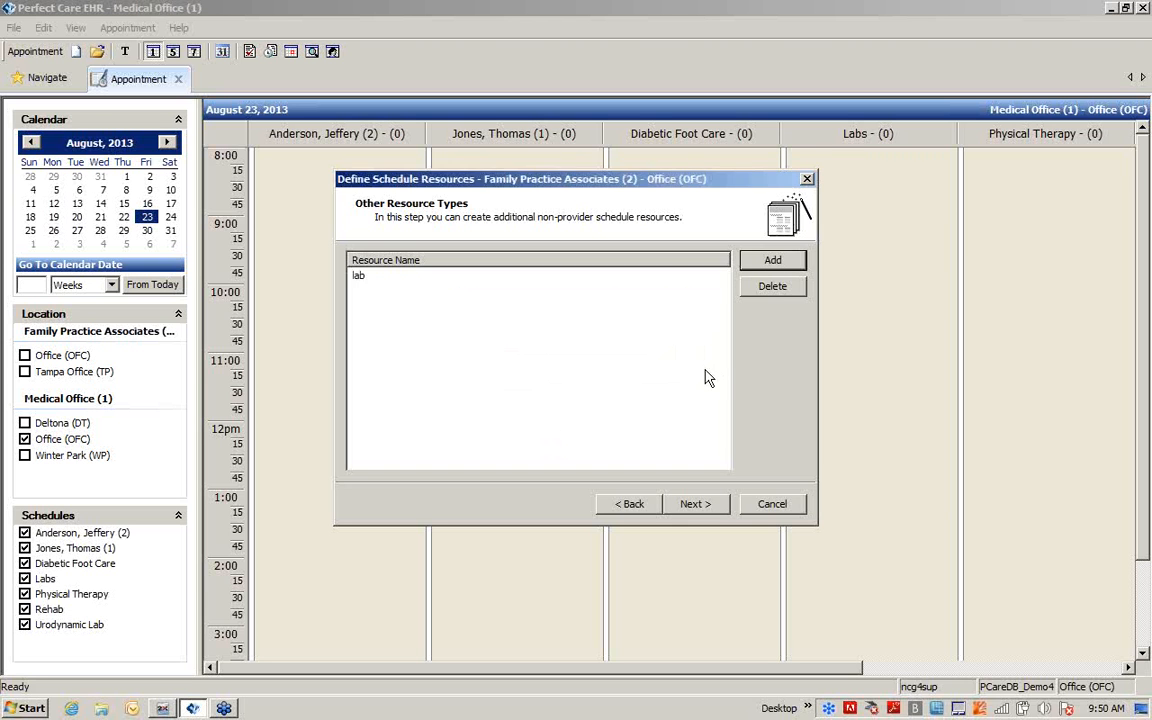
pyautogui.click(706, 503)
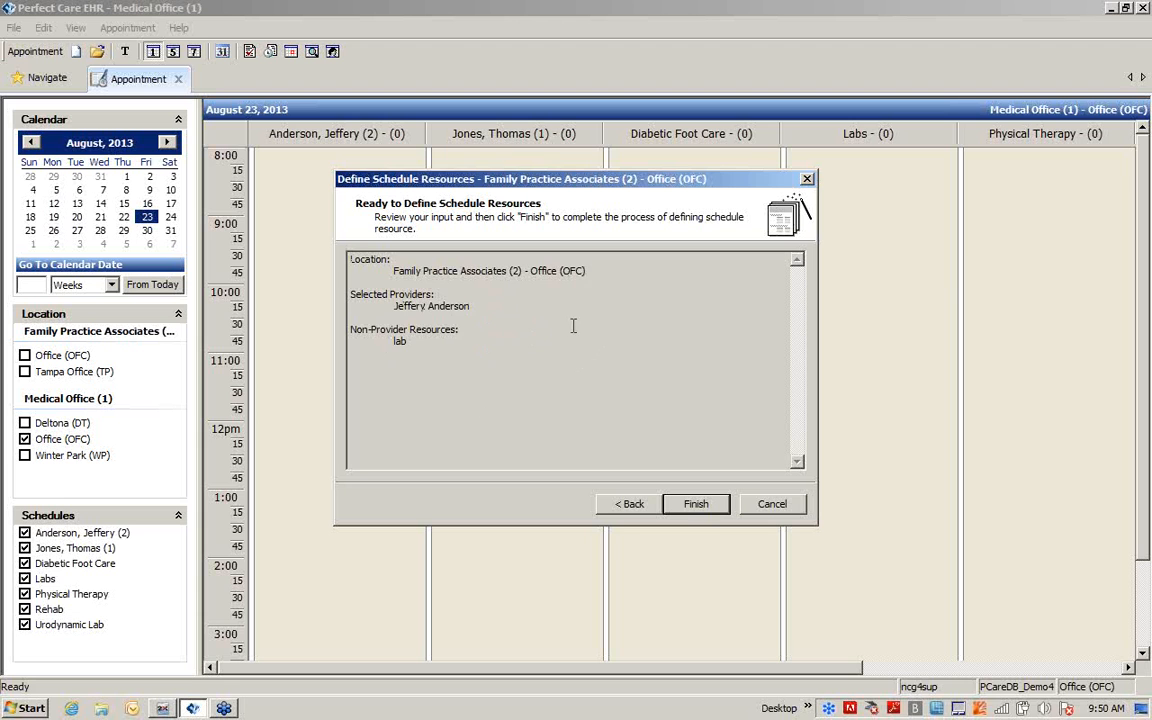
pyautogui.click(714, 512)
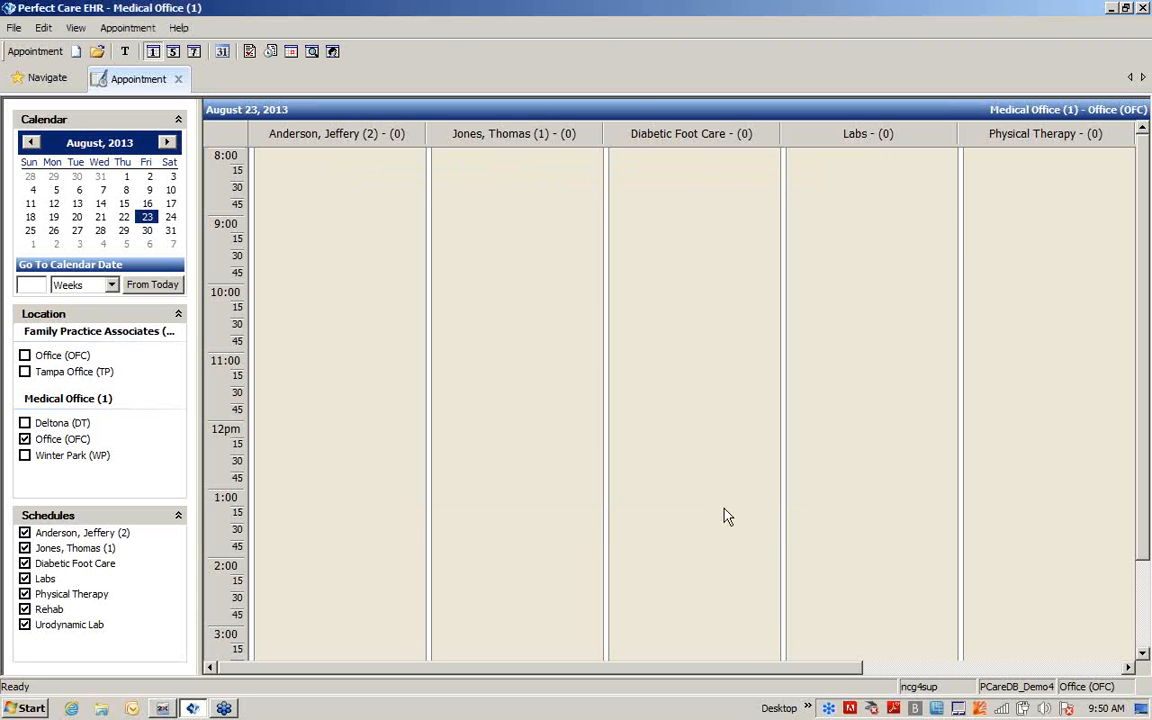
# Start a weekly schedule build and fill Monday from the Family Practice Associates - Office (OFC) template "Mon, Wed and Fri"
pyautogui.click(141, 31)
pyautogui.moveTo(127, 47)
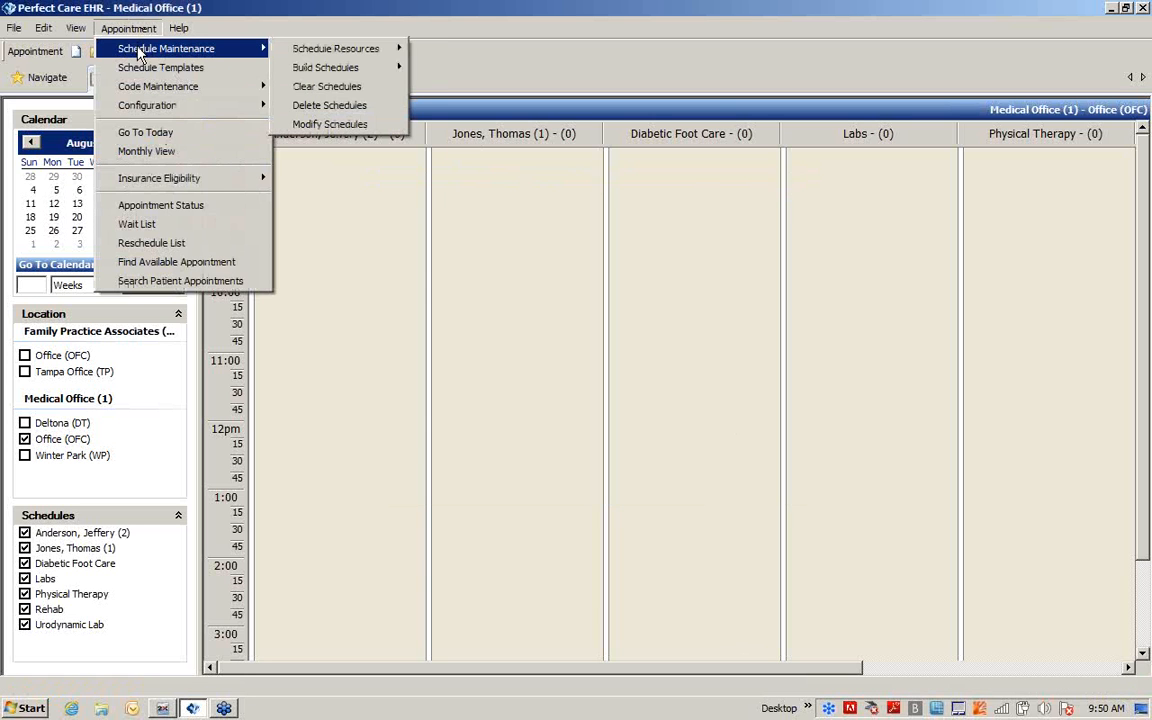
pyautogui.moveTo(300, 66)
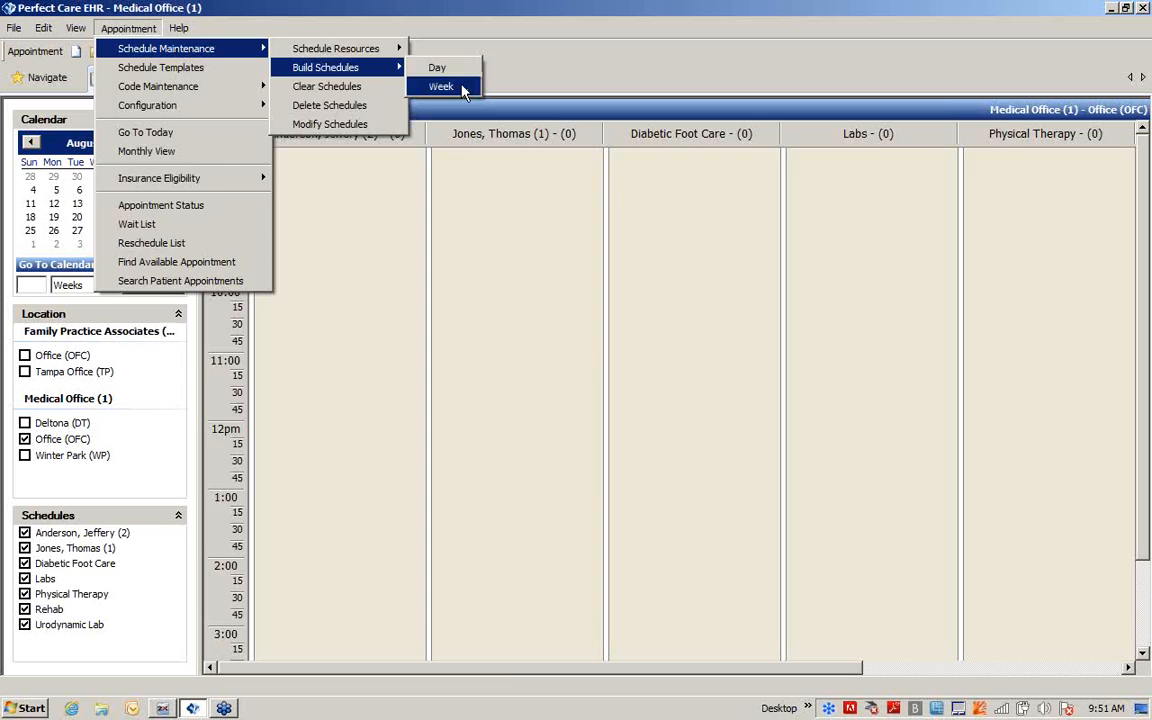
pyautogui.click(464, 90)
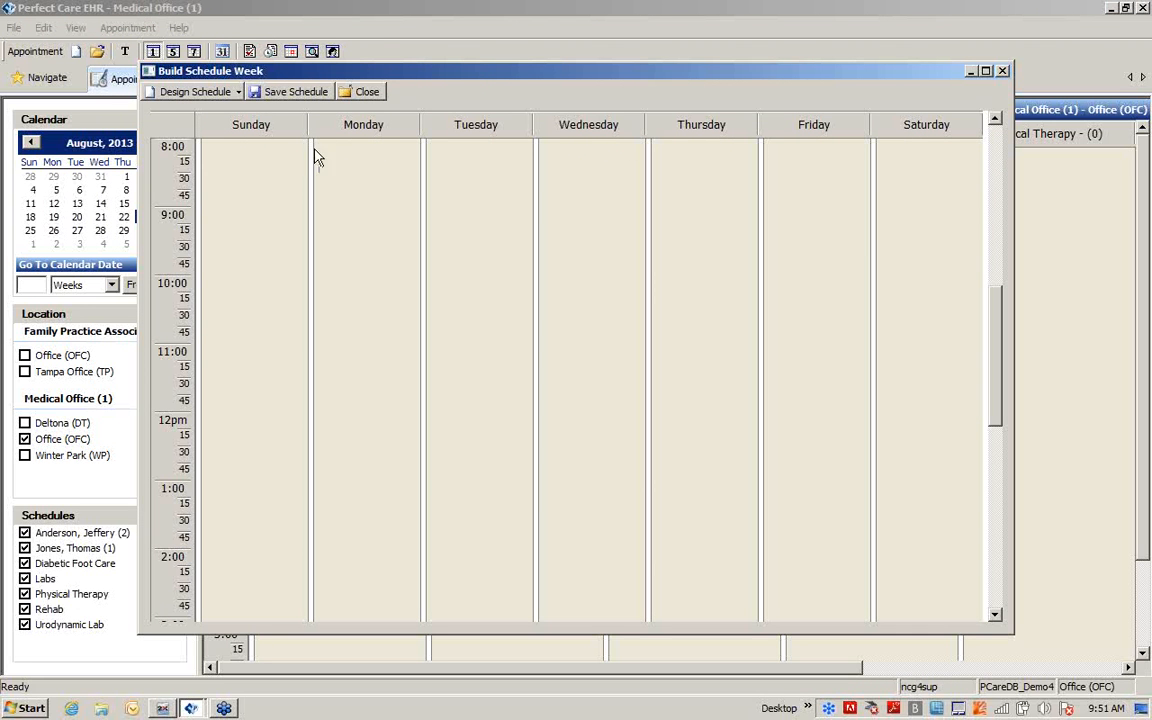
pyautogui.rightClick(360, 131)
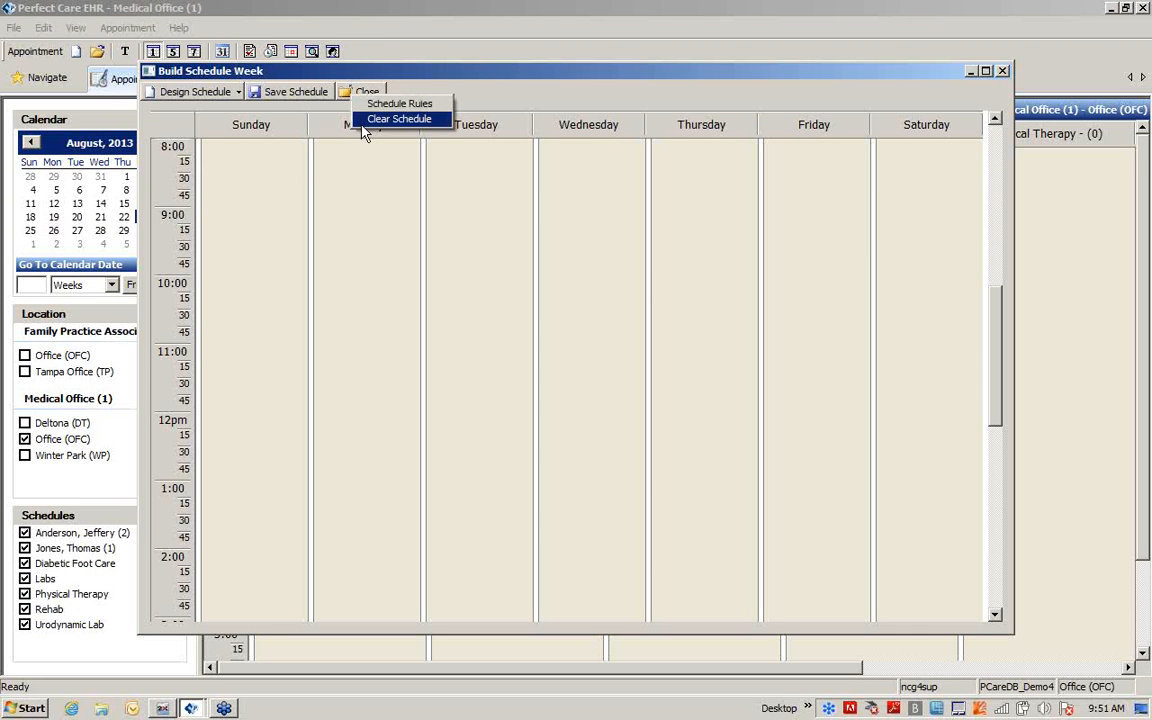
pyautogui.click(386, 104)
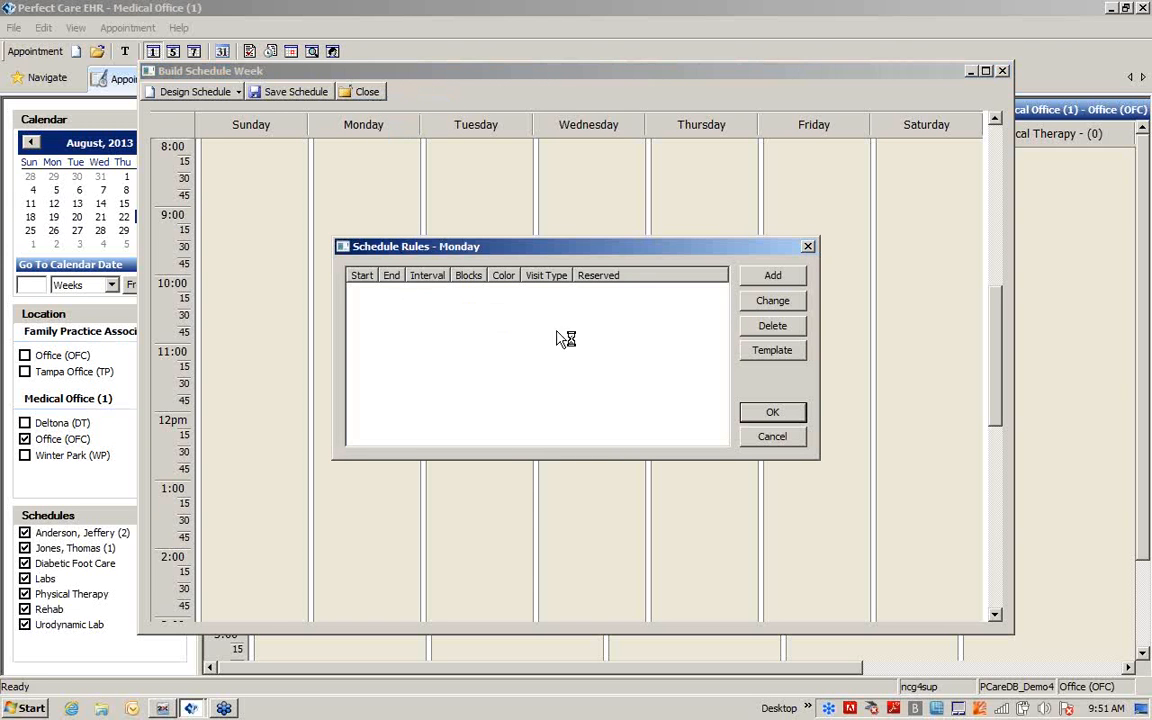
pyautogui.click(773, 276)
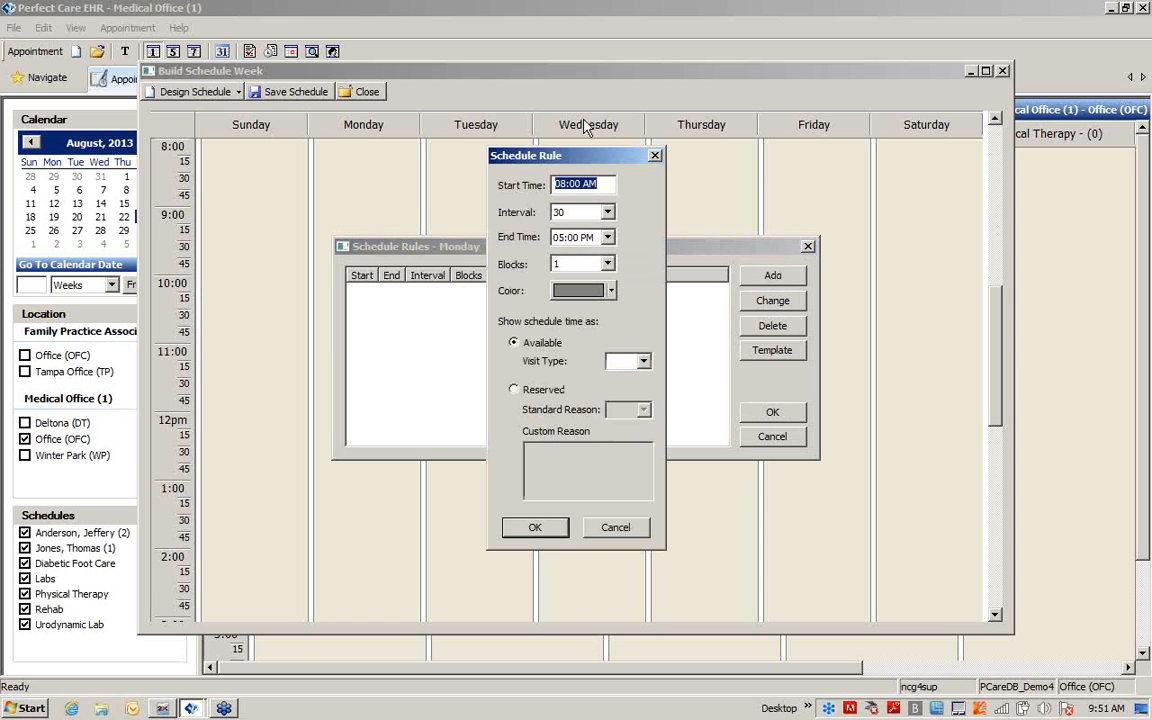
pyautogui.click(655, 156)
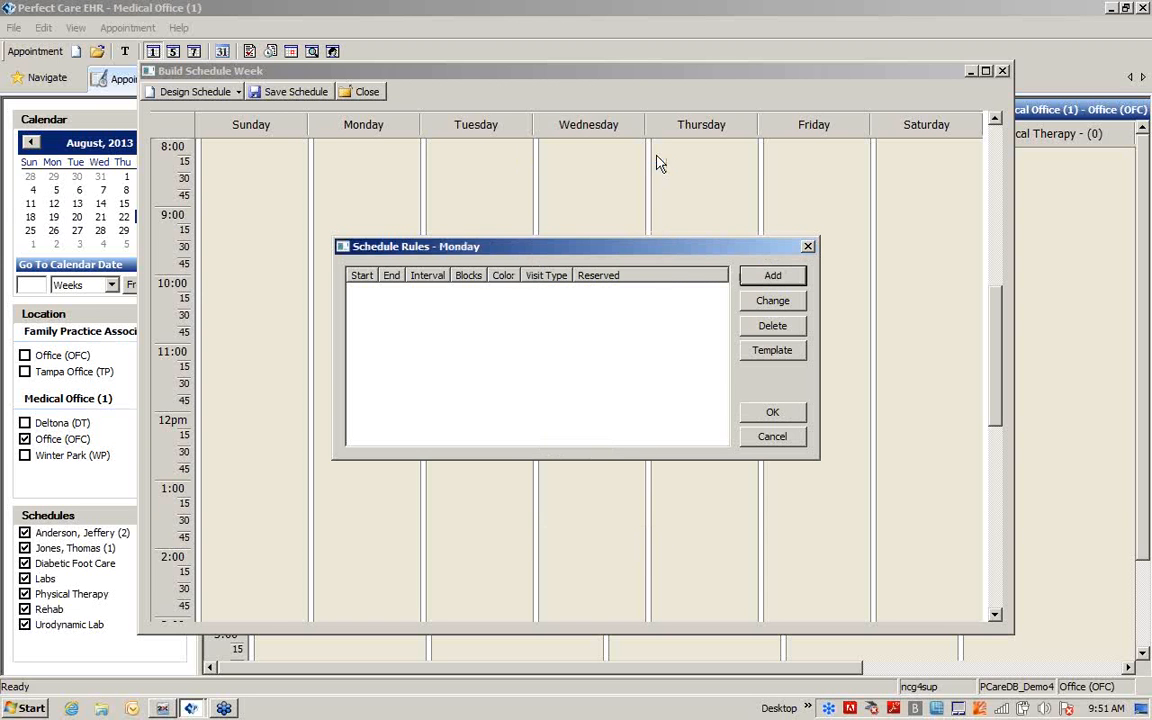
pyautogui.click(772, 352)
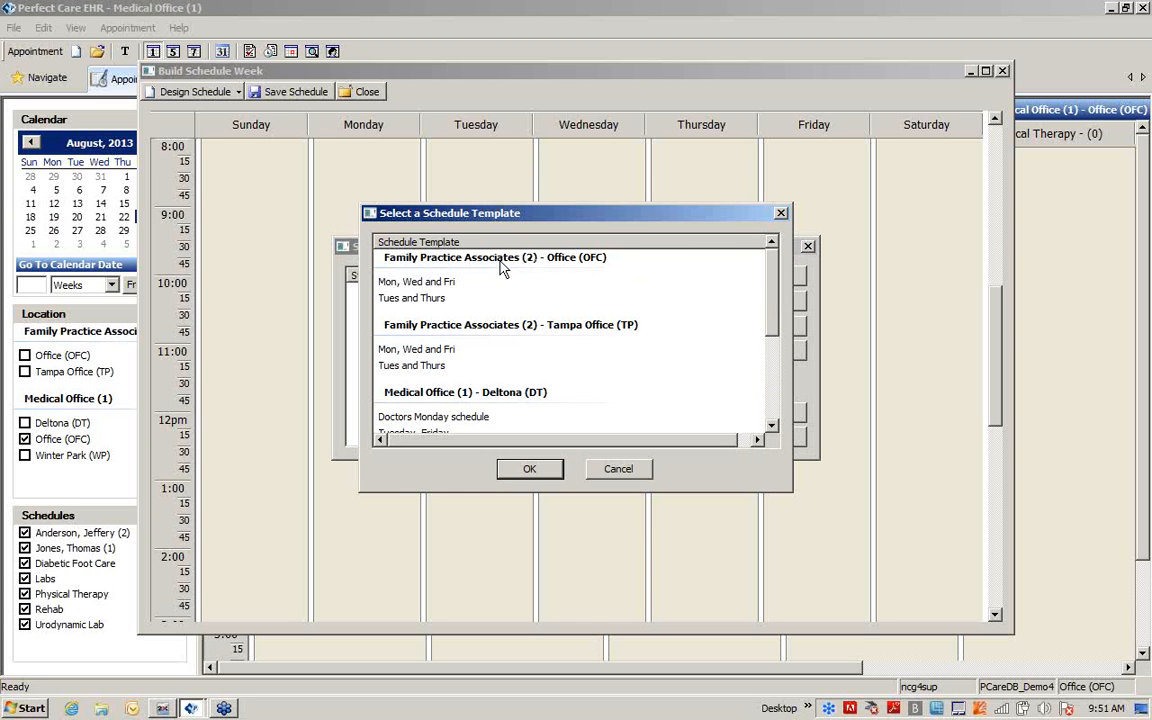
pyautogui.click(410, 284)
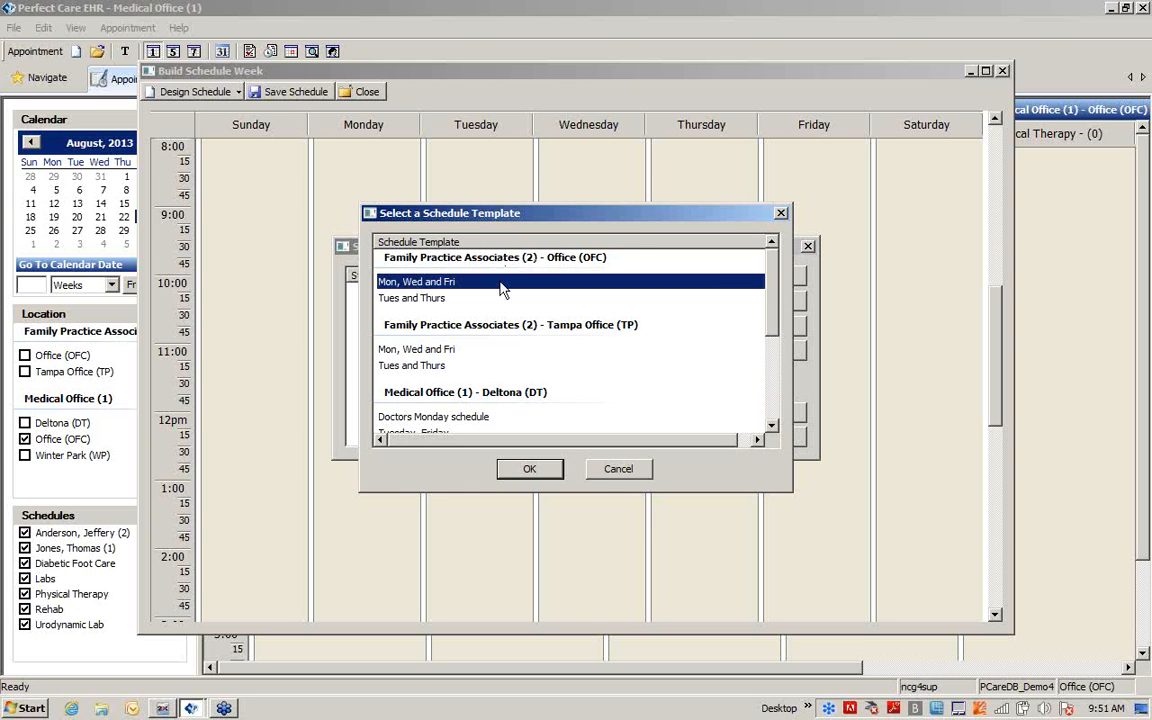
pyautogui.click(522, 472)
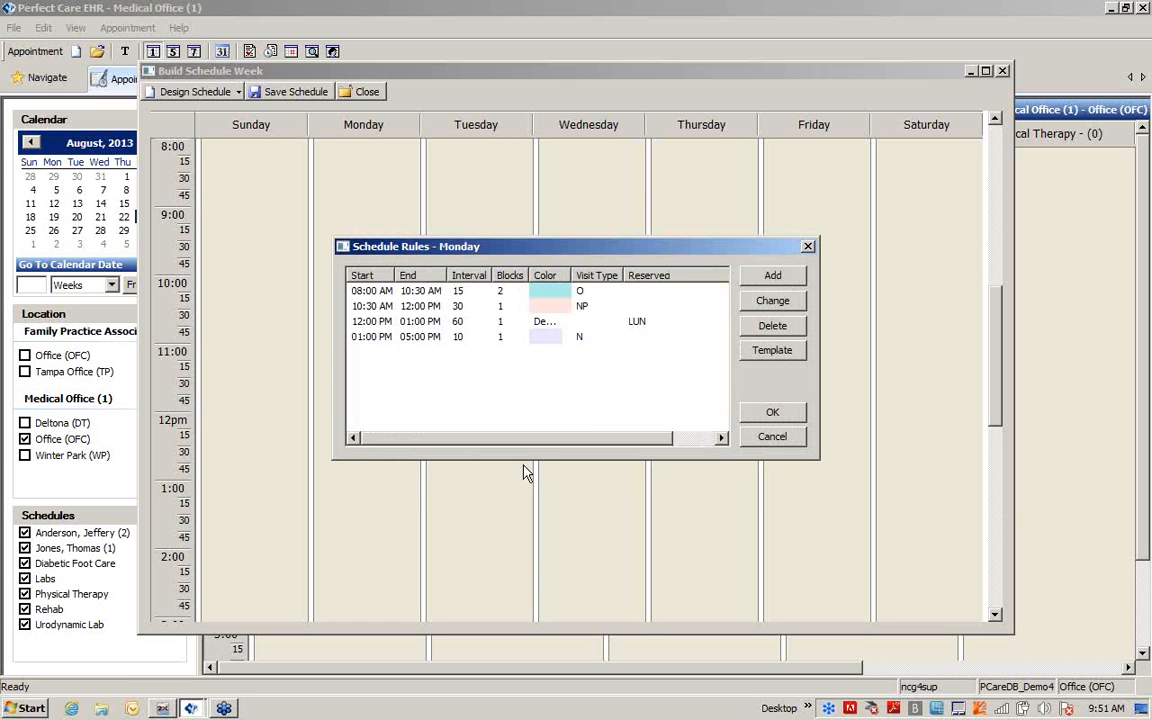
pyautogui.click(772, 412)
# Fill Tuesday's schedule rules from the Family Practice Associates - Office (OFC) template "Tues and Thurs"
pyautogui.rightClick(473, 128)
pyautogui.click(468, 104)
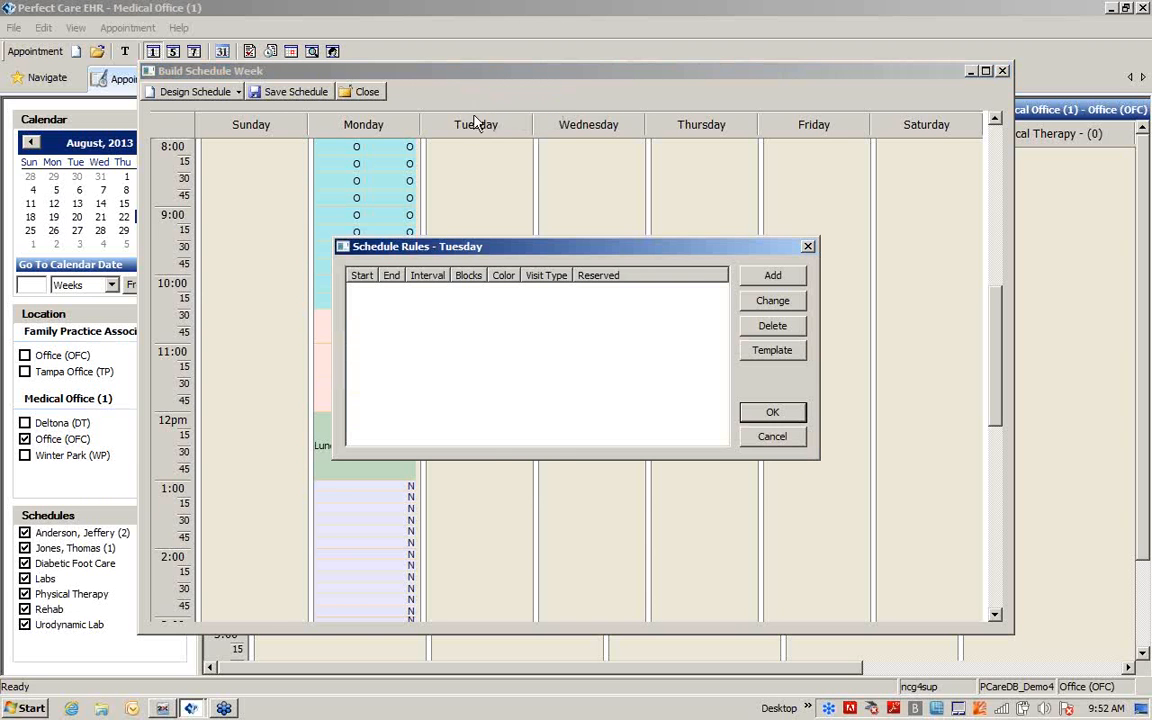
pyautogui.click(768, 350)
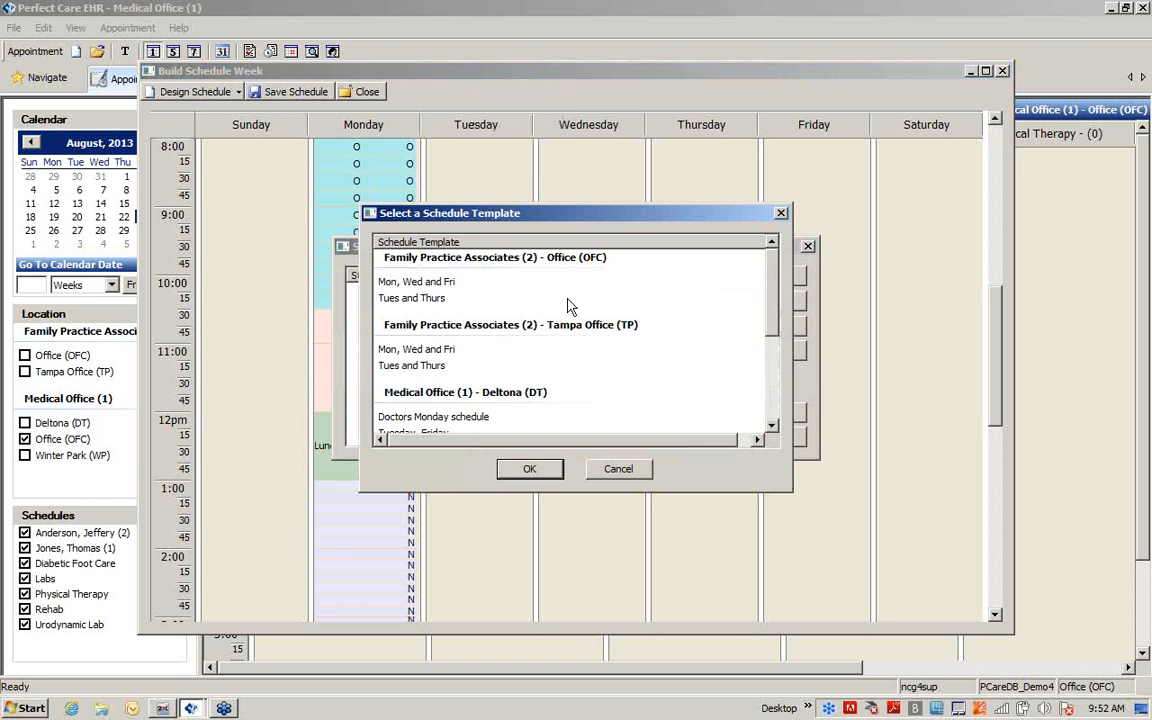
pyautogui.click(458, 300)
pyautogui.click(533, 471)
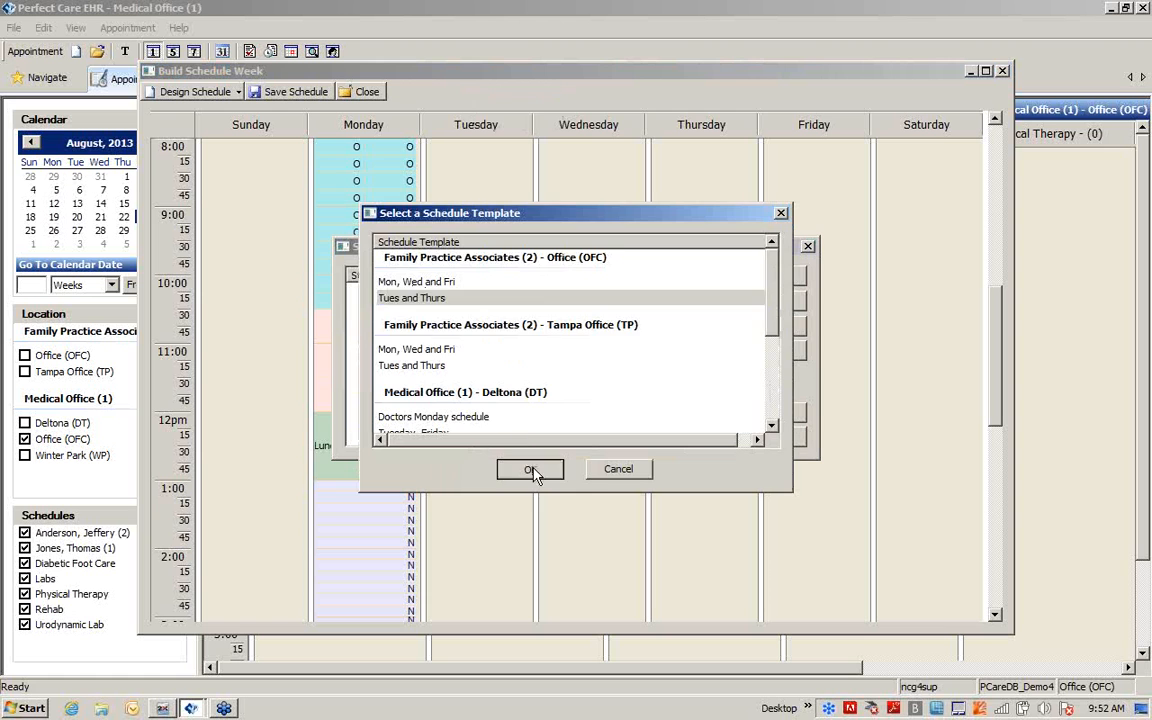
pyautogui.click(766, 411)
# Fill Wednesday's schedule rules from the Family Practice Associates - Office (OFC) template "Mon, Wed and Fri"
pyautogui.rightClick(560, 128)
pyautogui.click(597, 99)
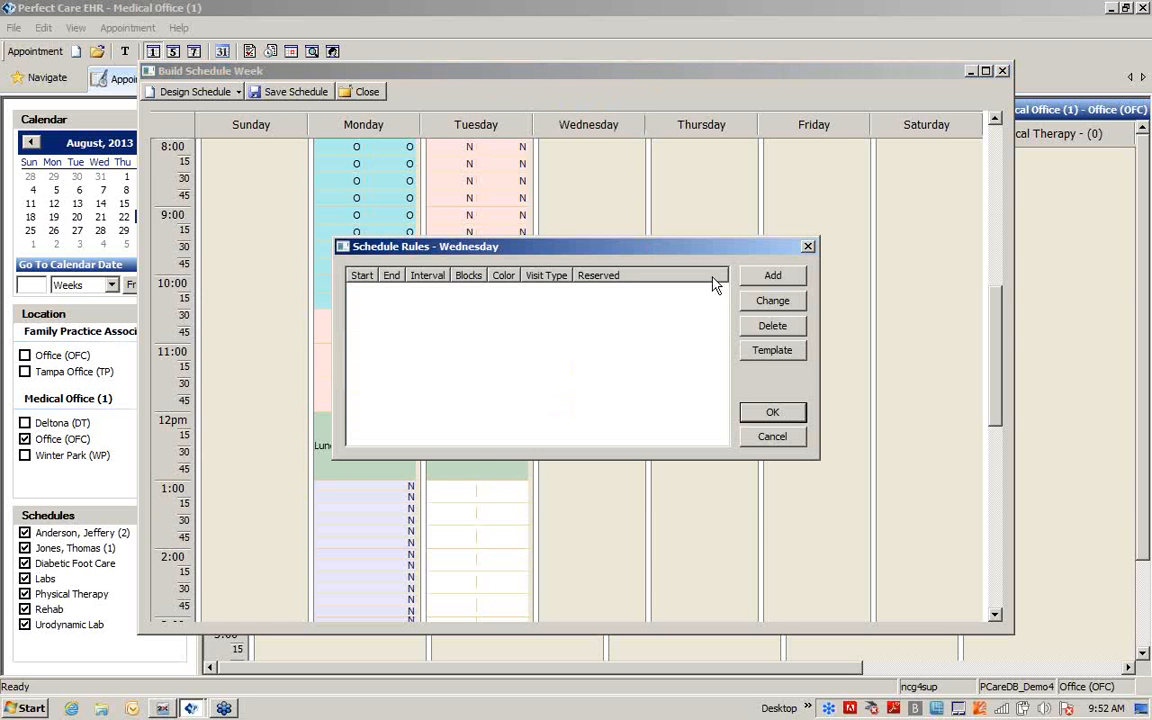
pyautogui.click(786, 352)
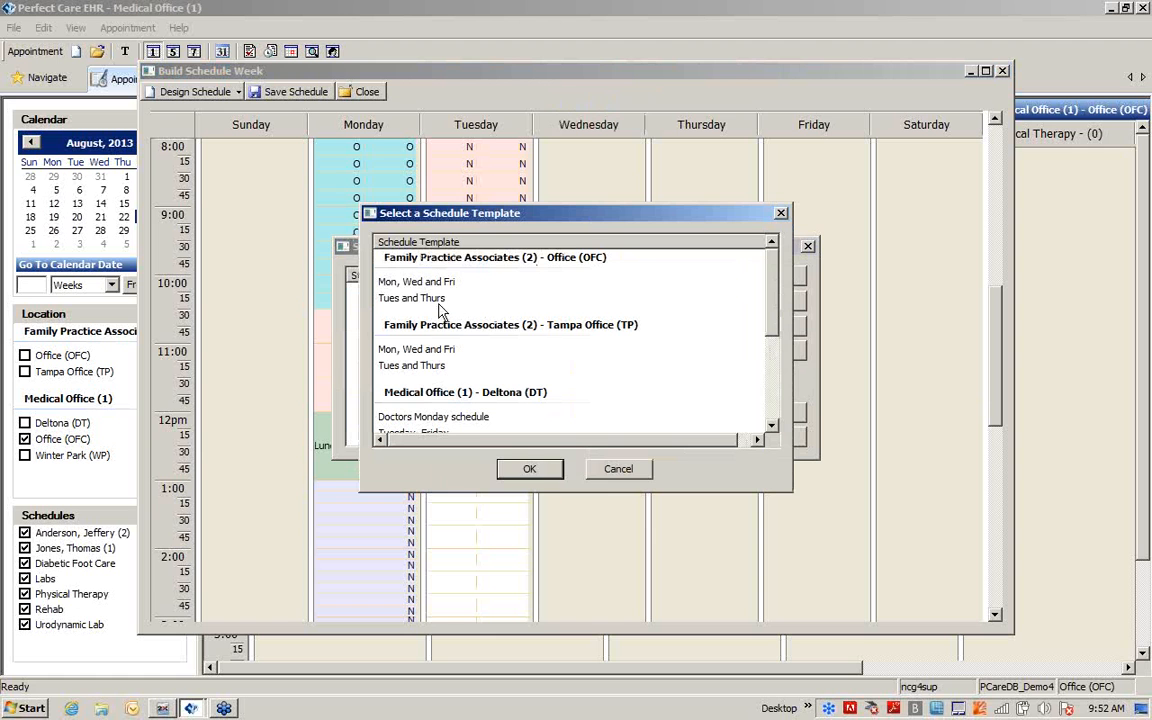
pyautogui.click(392, 281)
pyautogui.click(529, 470)
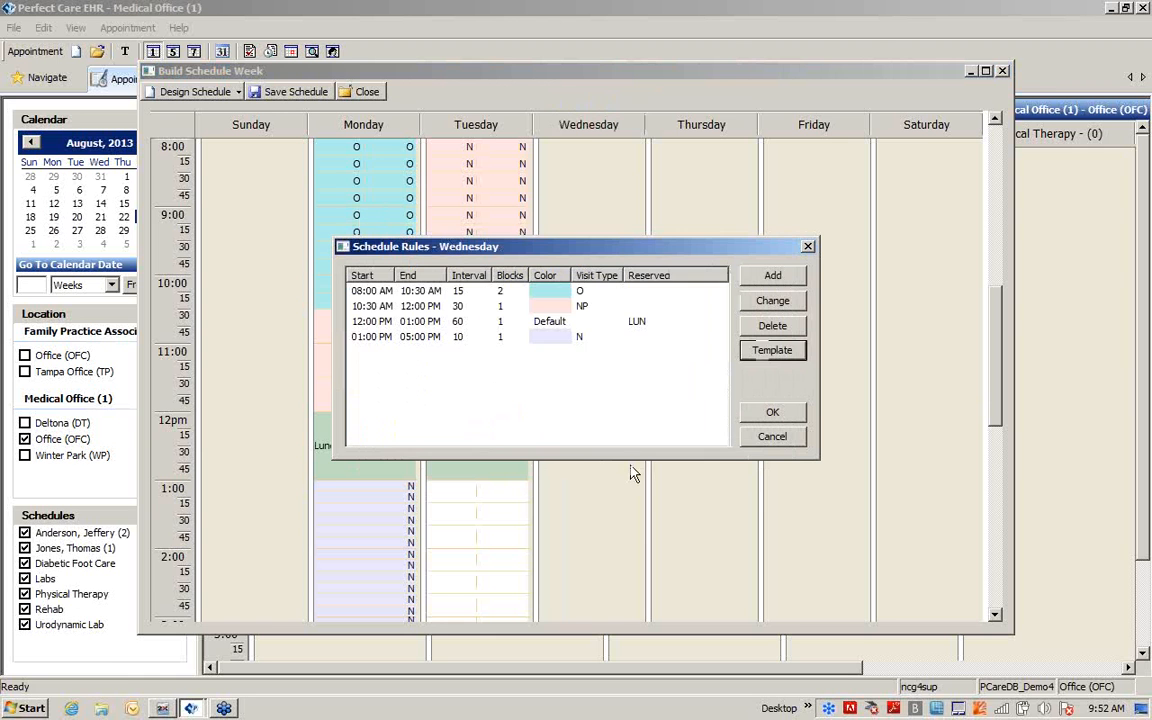
pyautogui.click(765, 411)
# Add a Thursday schedule rule from 08:00 AM to 12:00 PM with a 15-minute interval and 2 blocks
pyautogui.rightClick(717, 121)
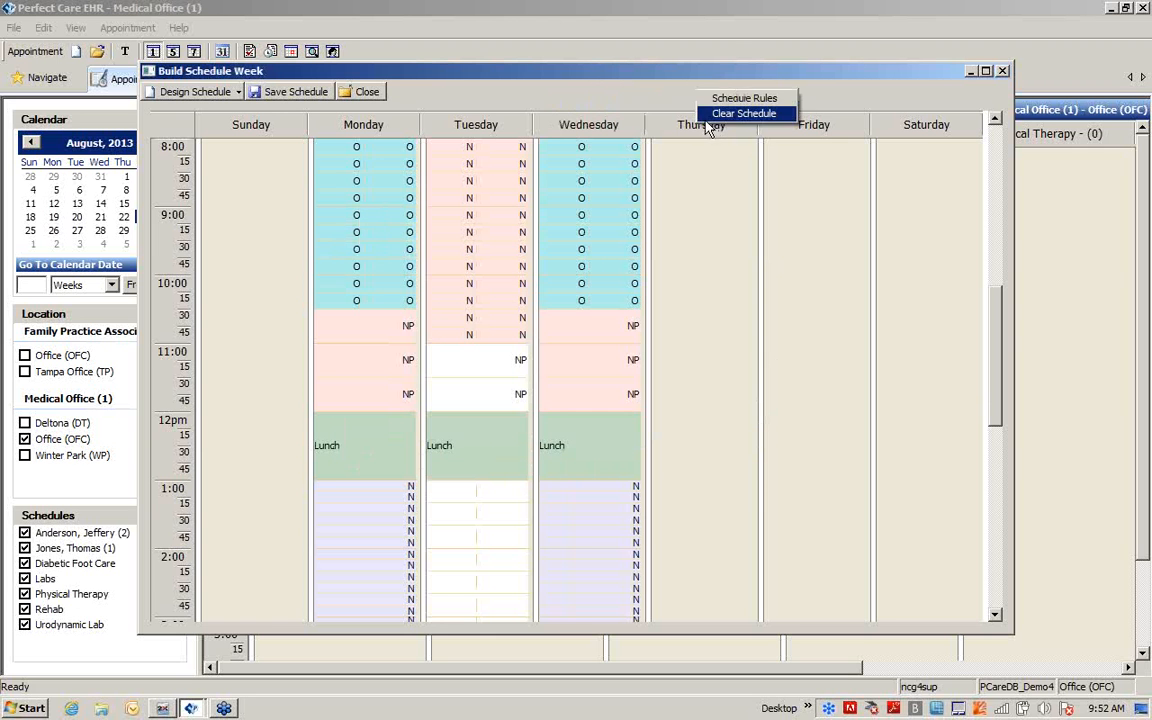
pyautogui.click(730, 98)
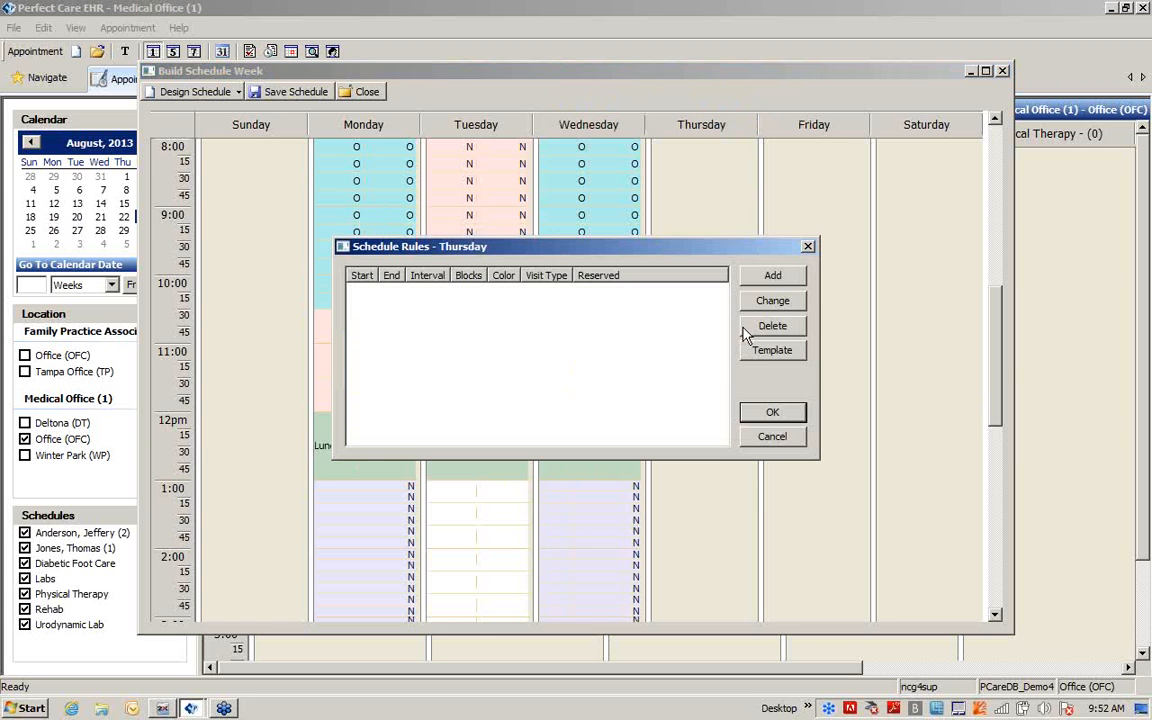
pyautogui.click(774, 277)
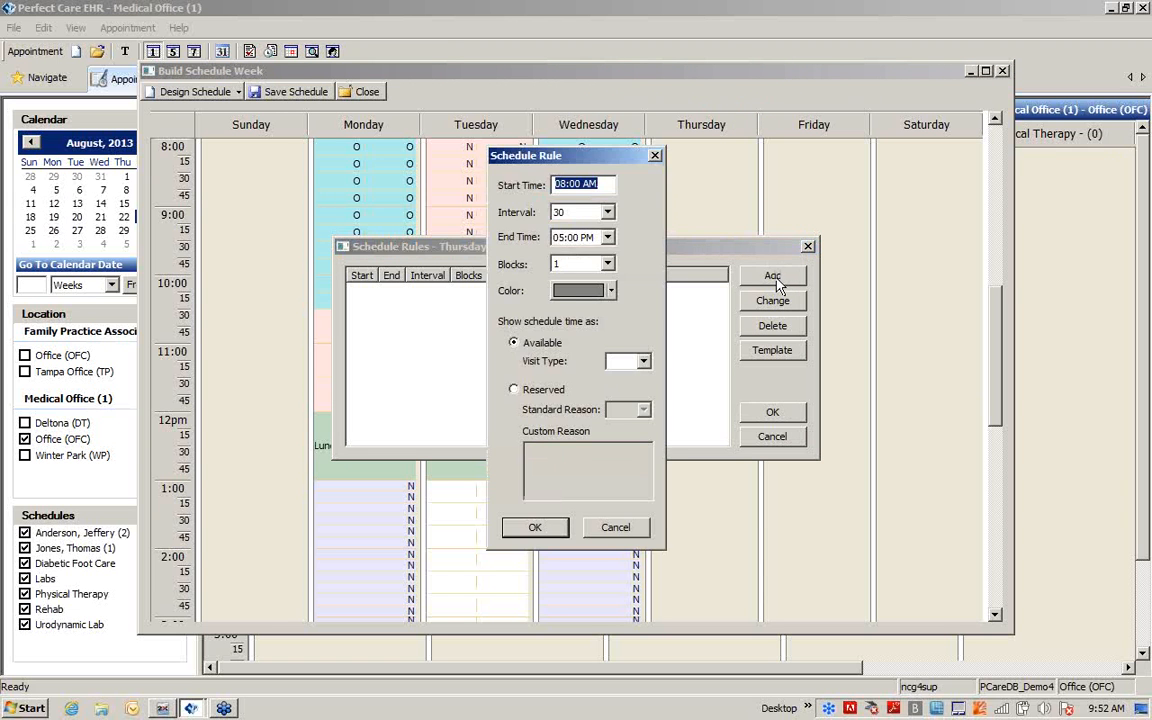
pyautogui.click(607, 213)
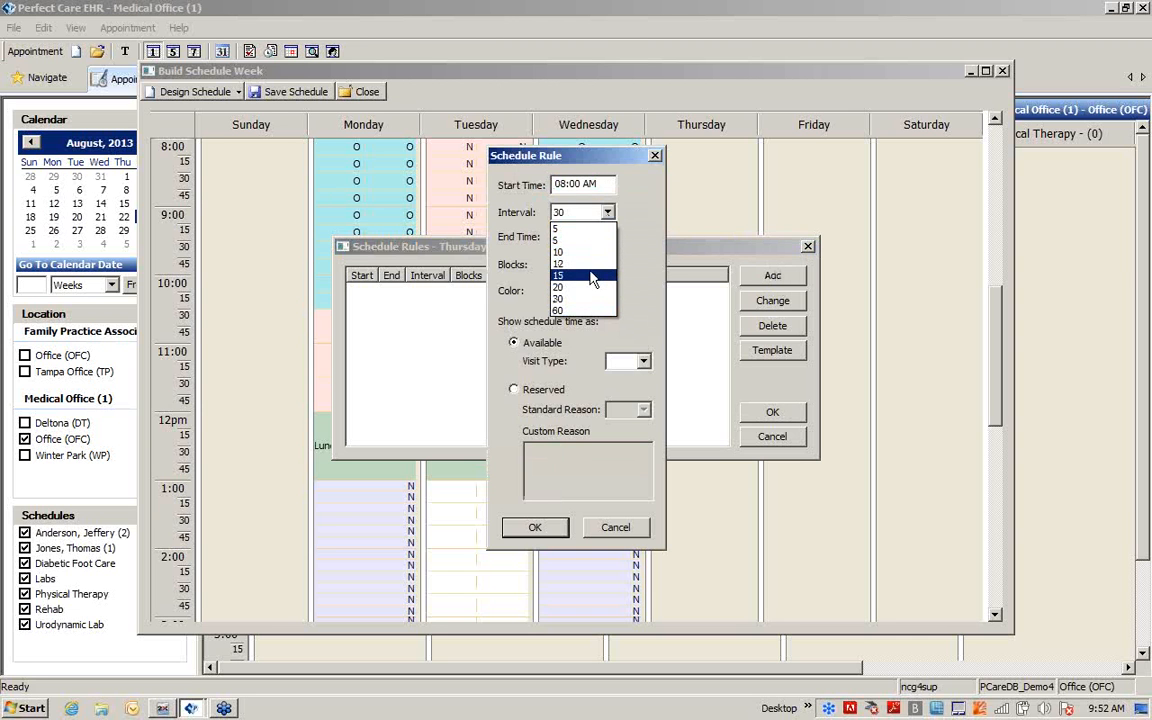
pyautogui.click(590, 276)
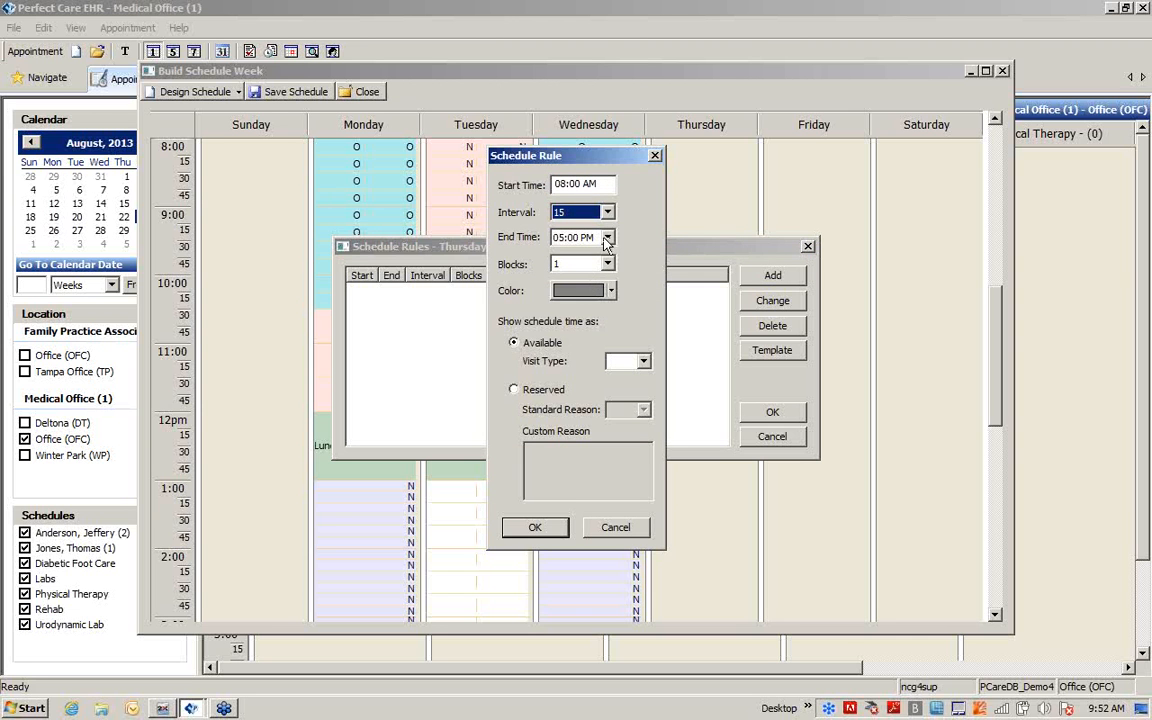
pyautogui.click(607, 238)
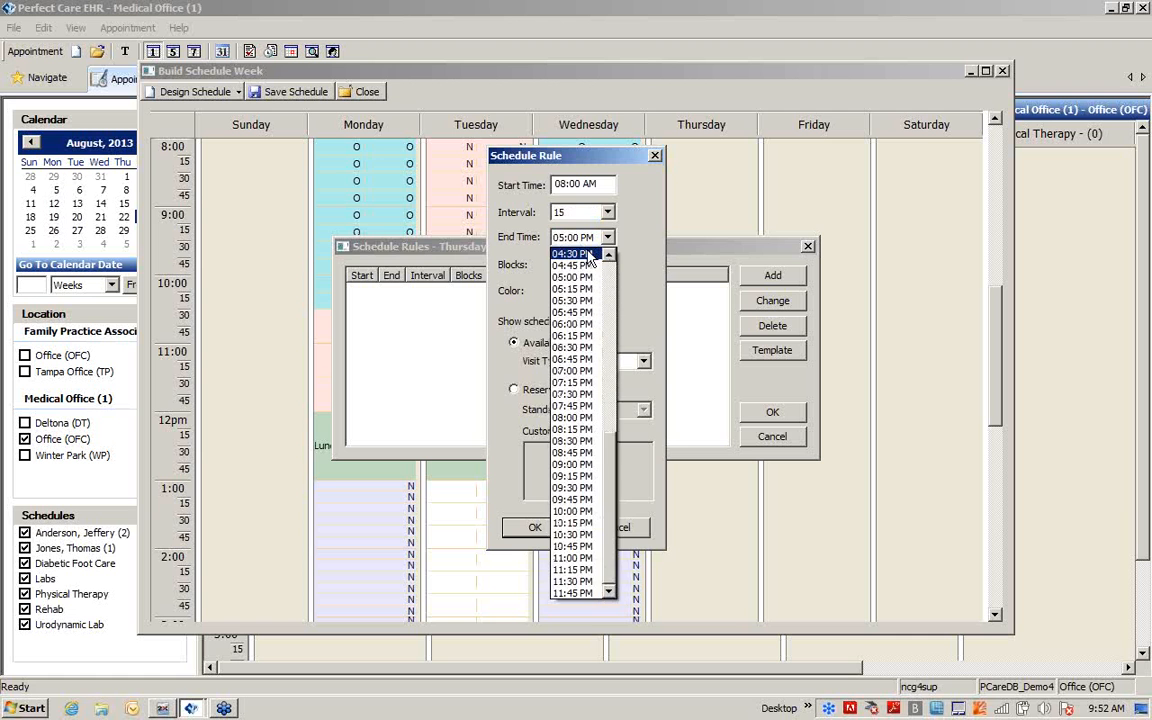
pyautogui.scroll(4, 583, 267)
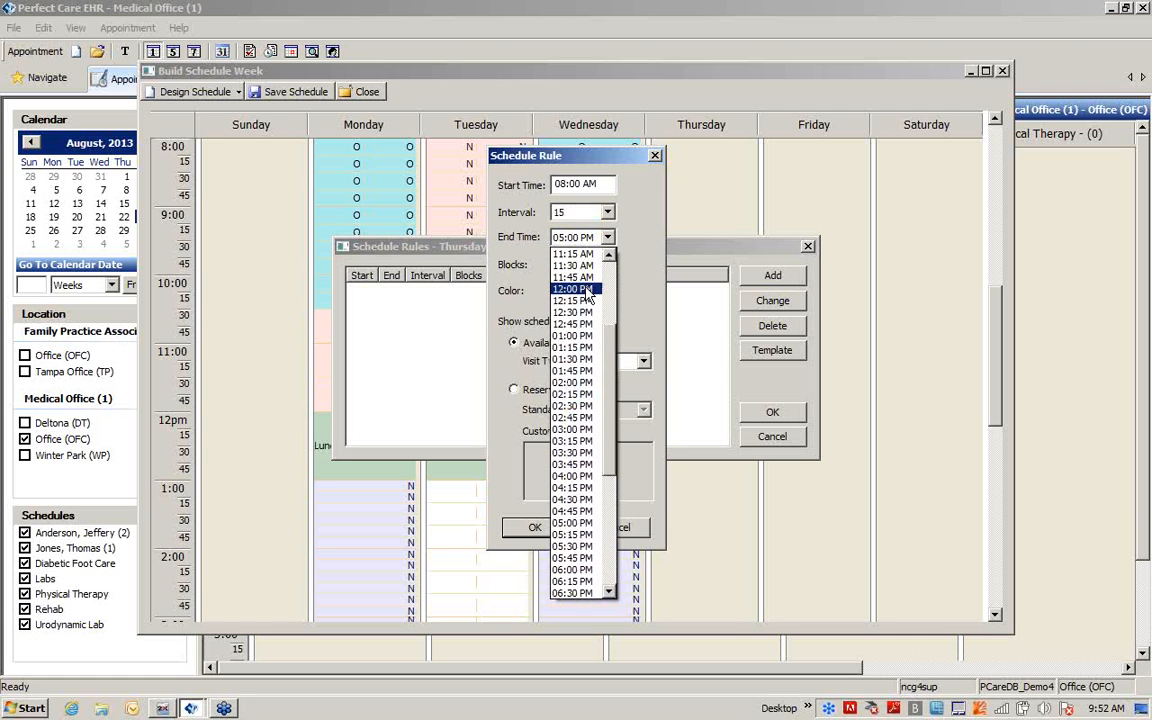
pyautogui.click(575, 279)
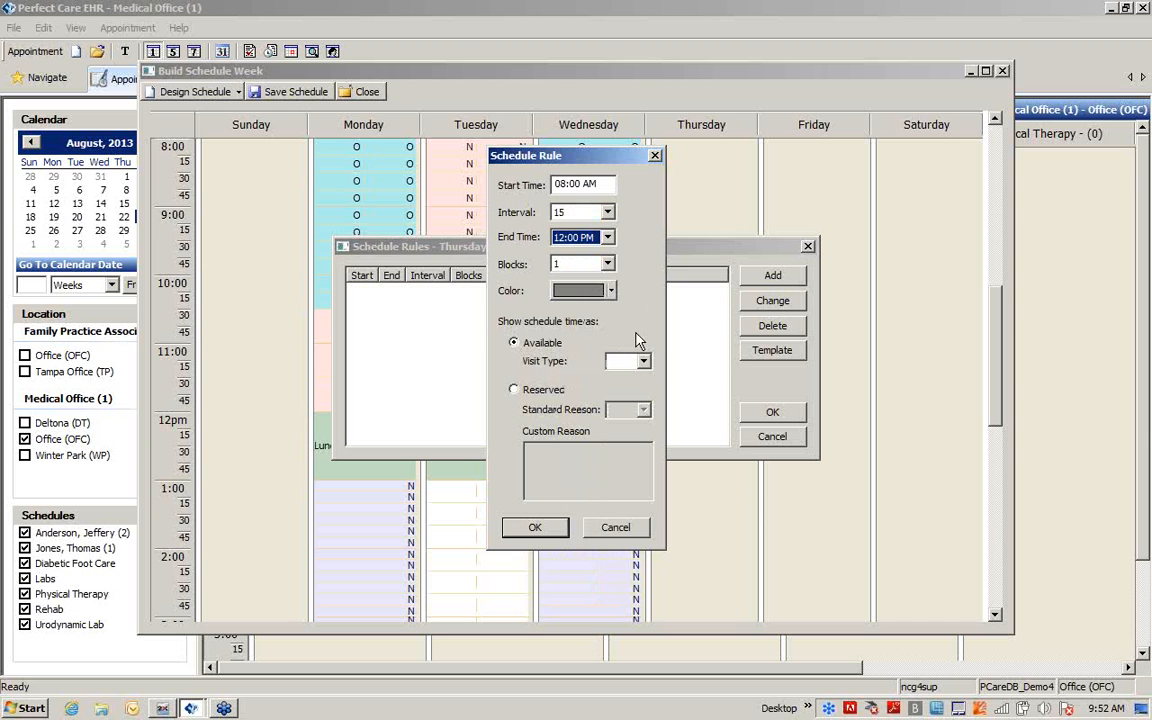
pyautogui.click(605, 264)
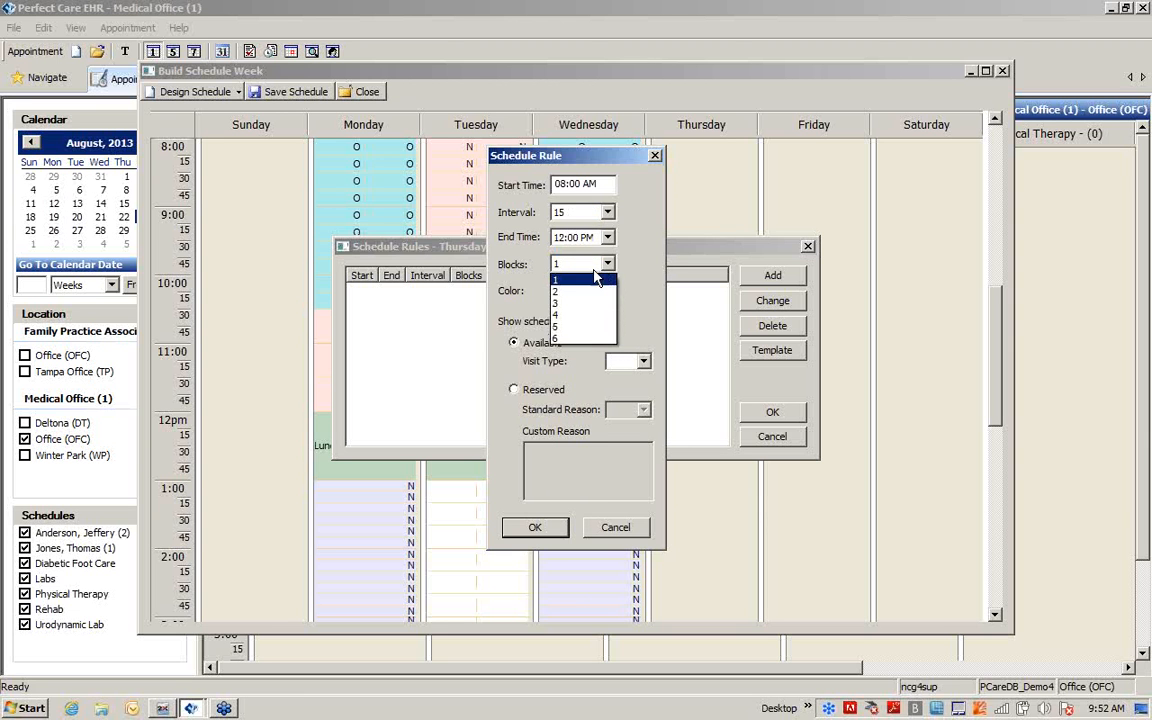
pyautogui.click(585, 291)
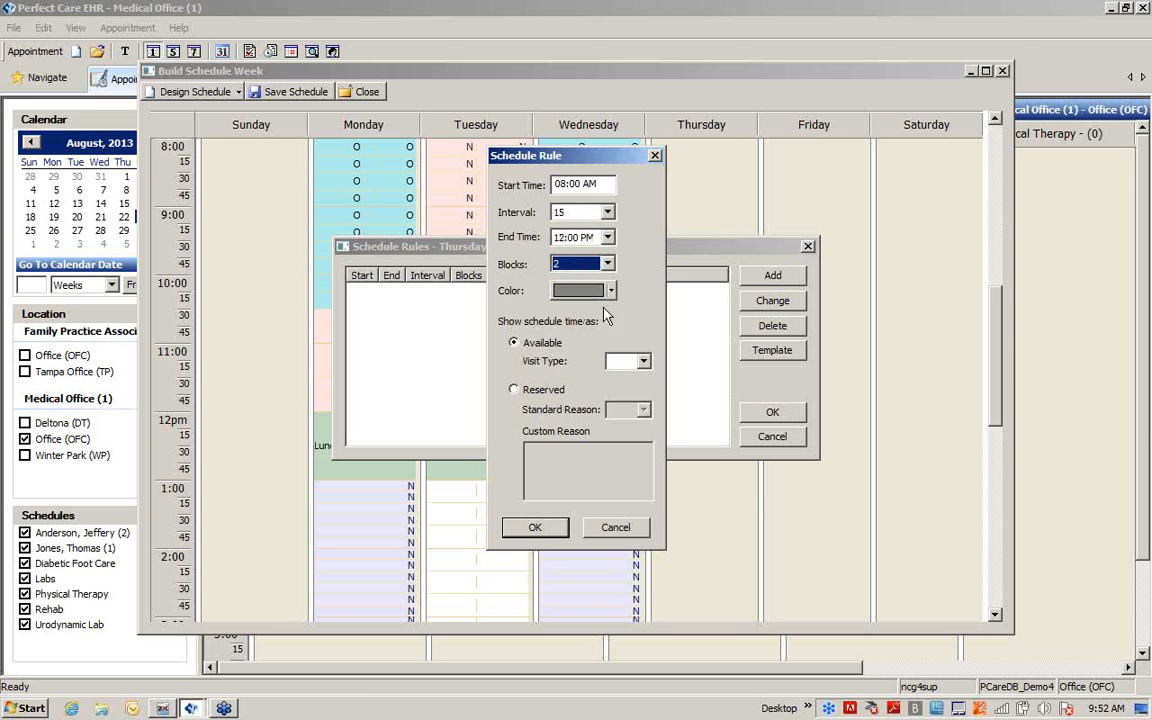
pyautogui.click(532, 527)
pyautogui.click(746, 413)
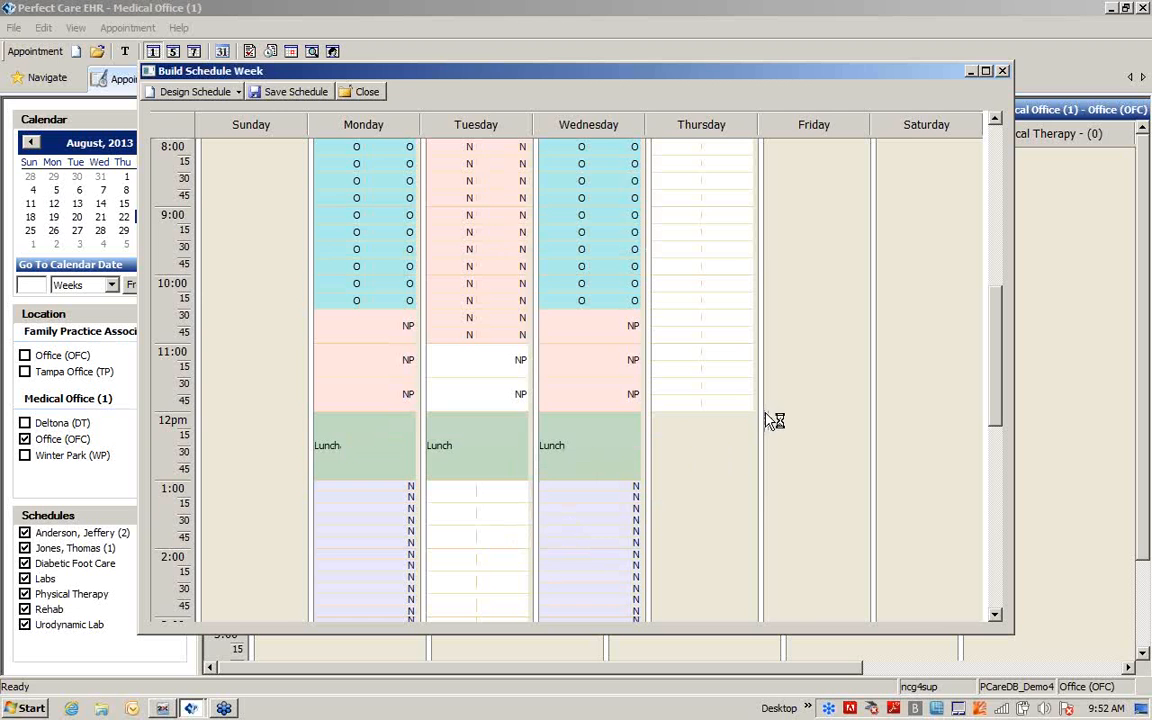
# Fill Friday's schedule rules from the Family Practice Associates - Office (OFC) template "Mon, Wed and Fri"
pyautogui.rightClick(819, 123)
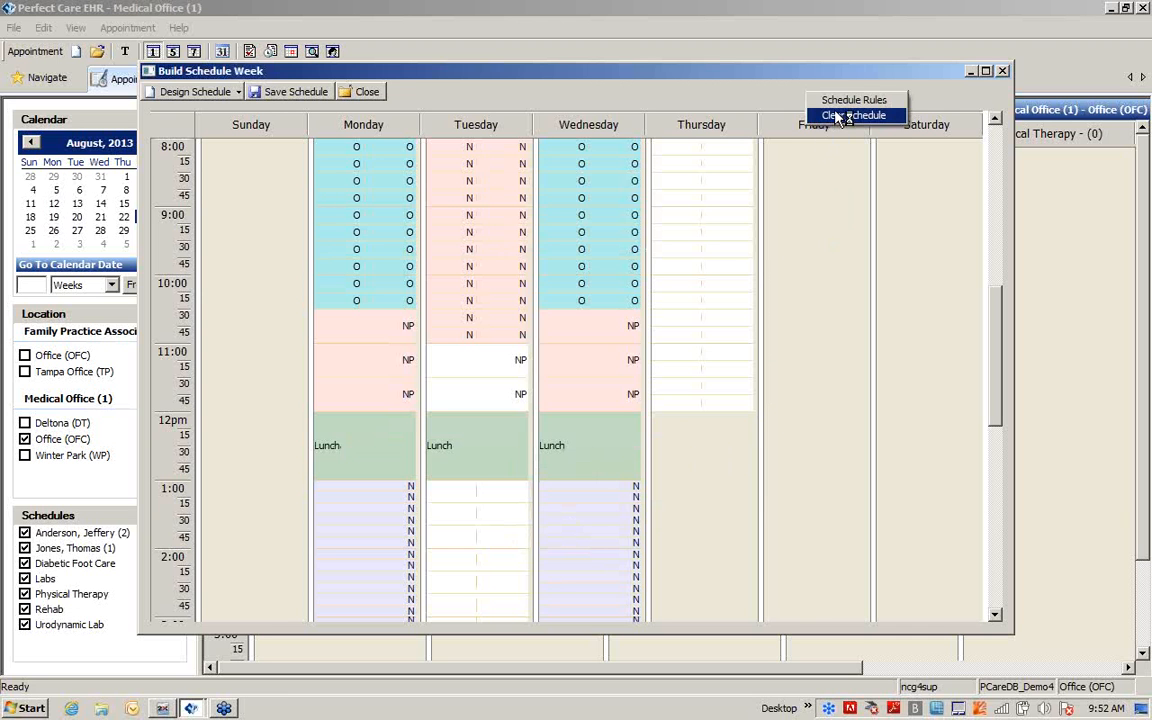
pyautogui.click(853, 100)
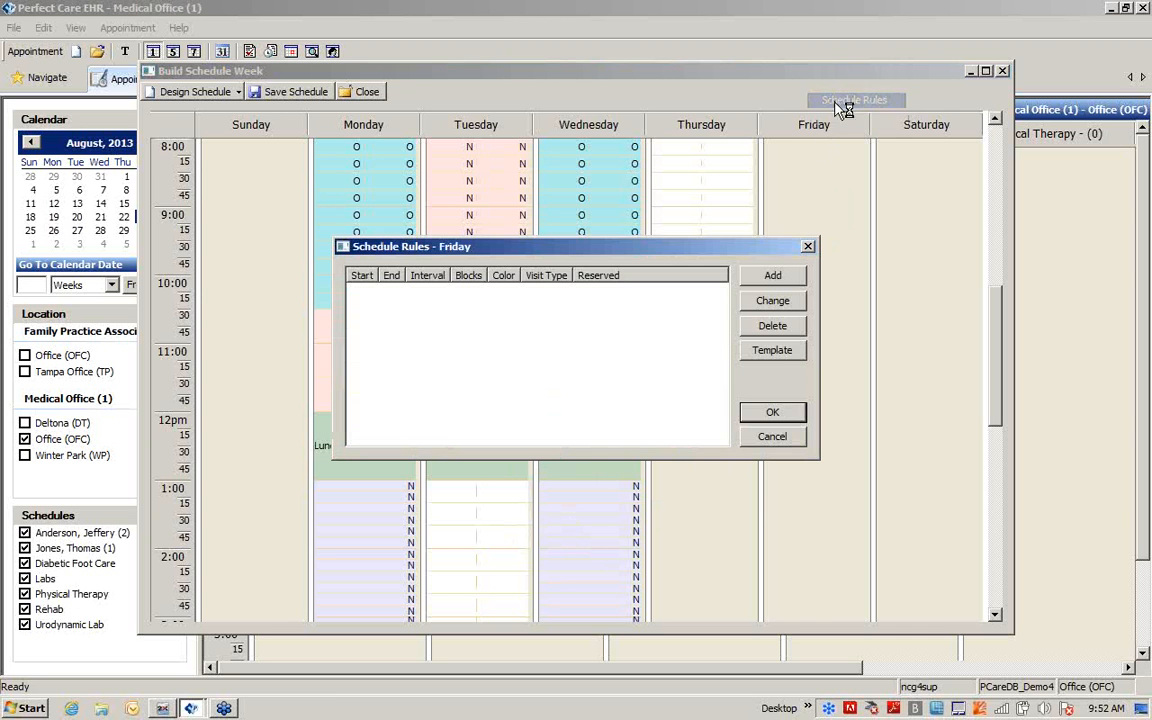
pyautogui.click(783, 355)
pyautogui.click(425, 282)
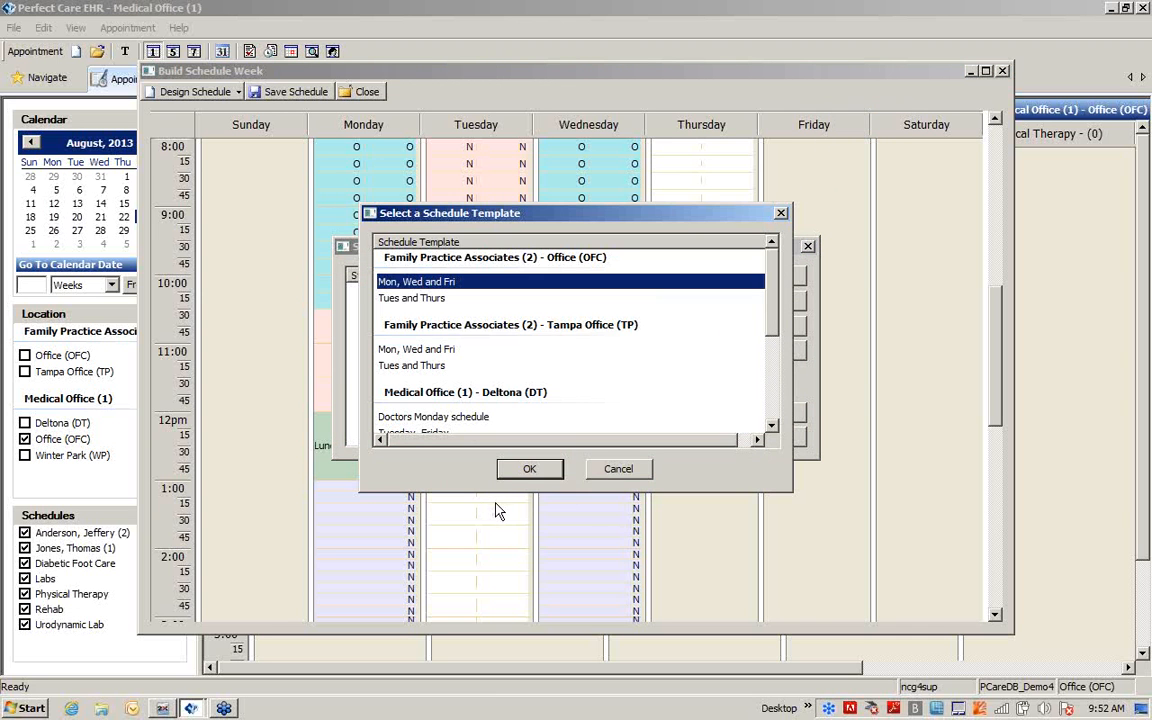
pyautogui.click(520, 469)
pyautogui.click(771, 411)
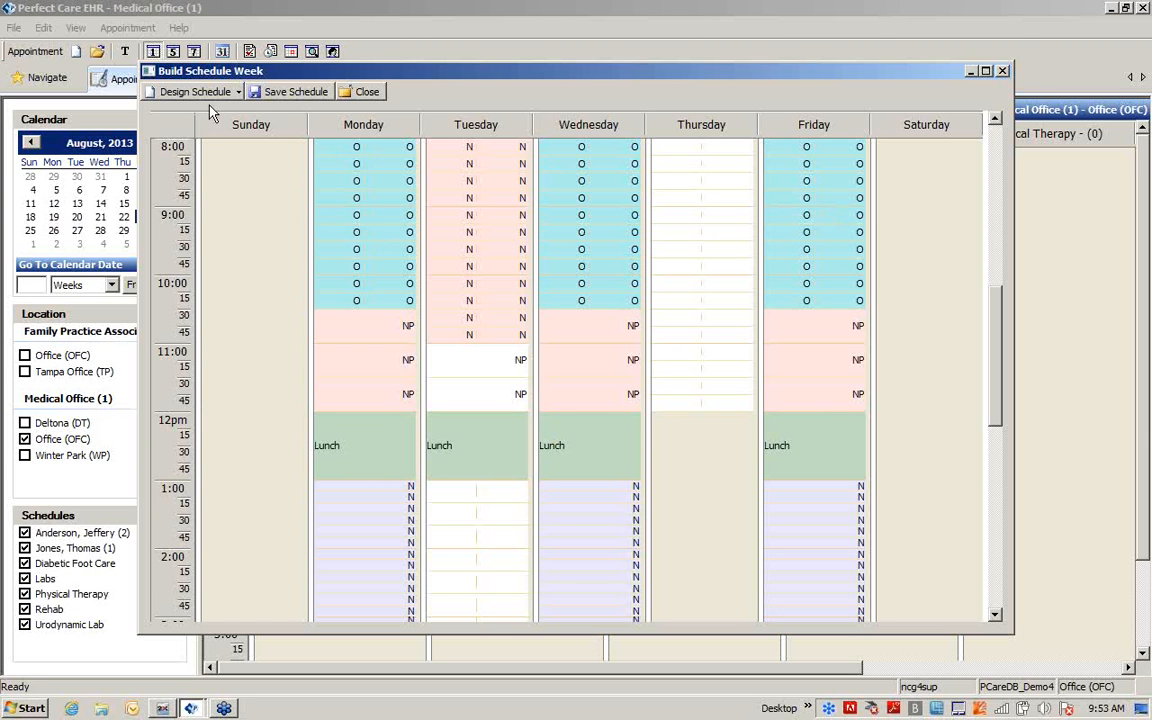
# Start saving the schedule week to the Family Practice Associates Office (OFC) location, selecting only the provider's schedule
pyautogui.click(308, 98)
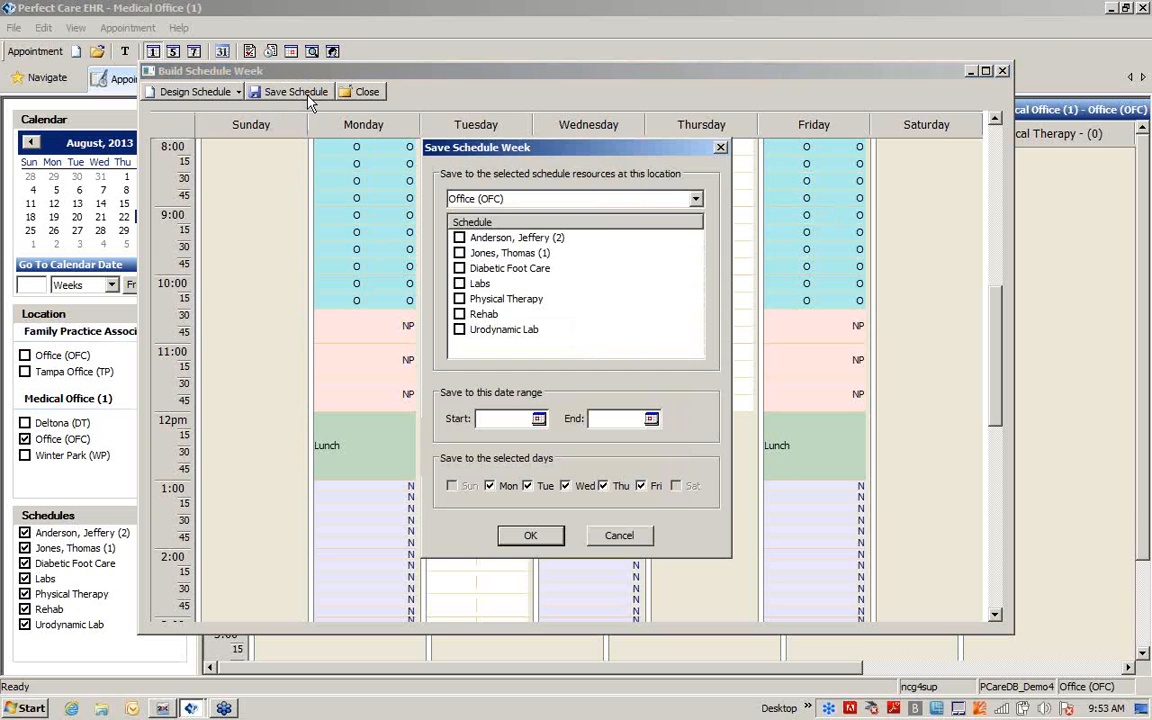
pyautogui.click(697, 203)
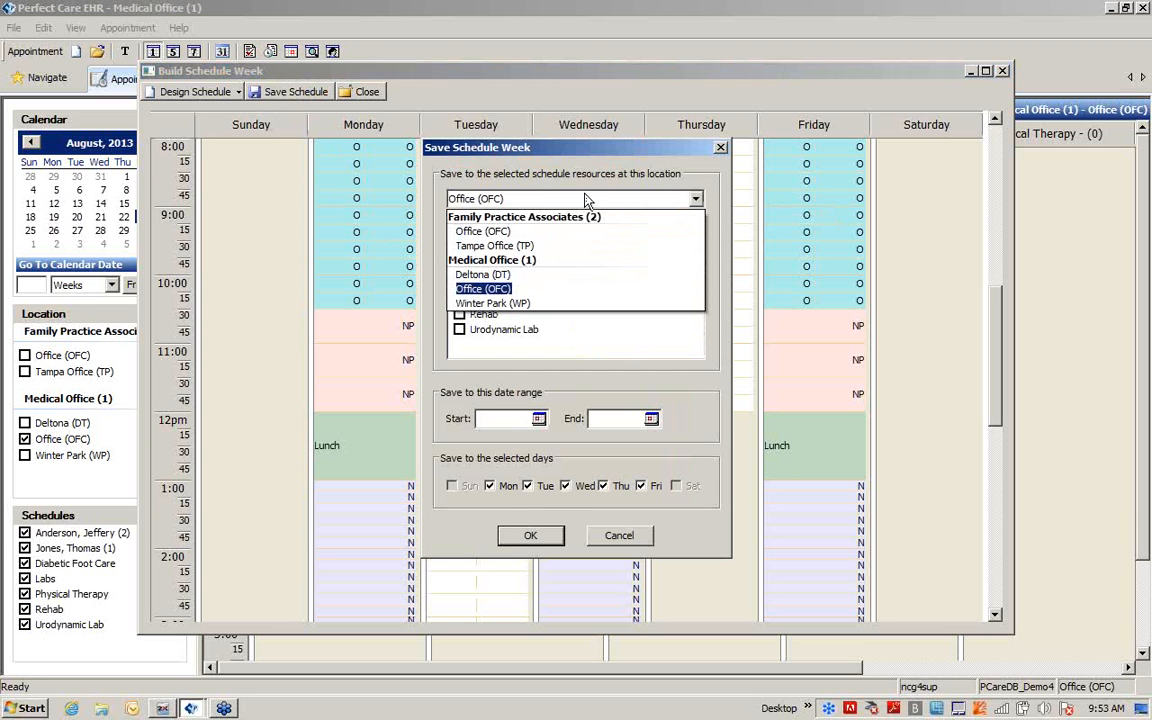
pyautogui.click(488, 232)
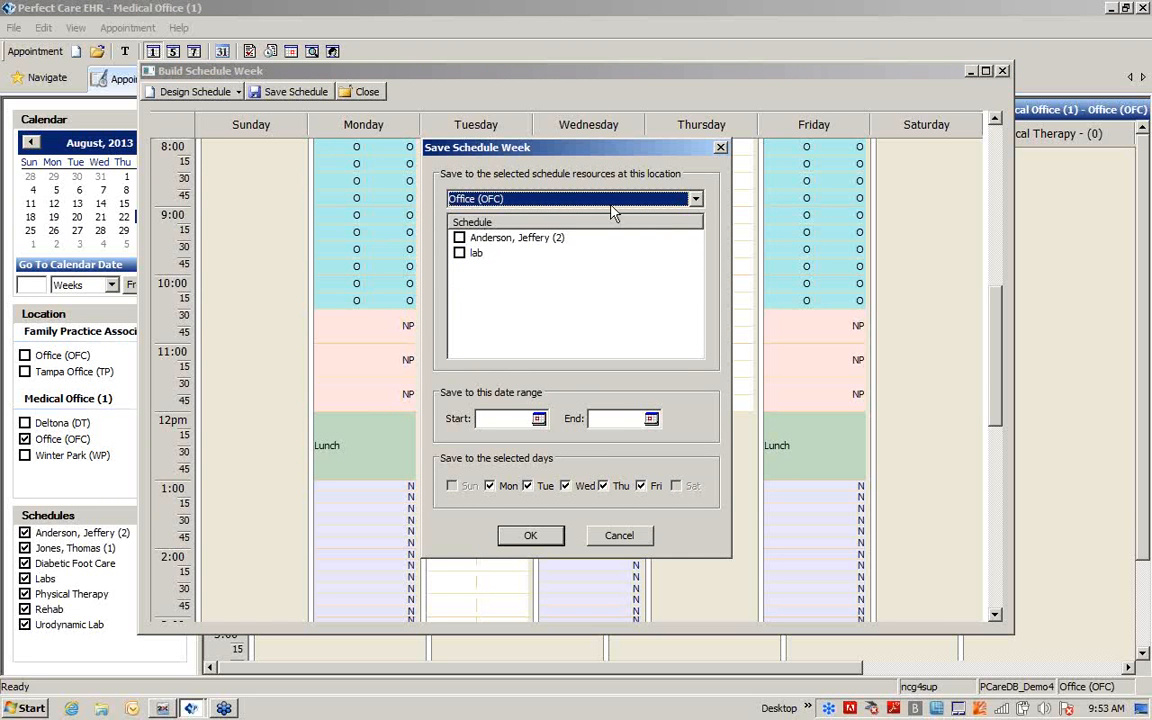
pyautogui.click(459, 238)
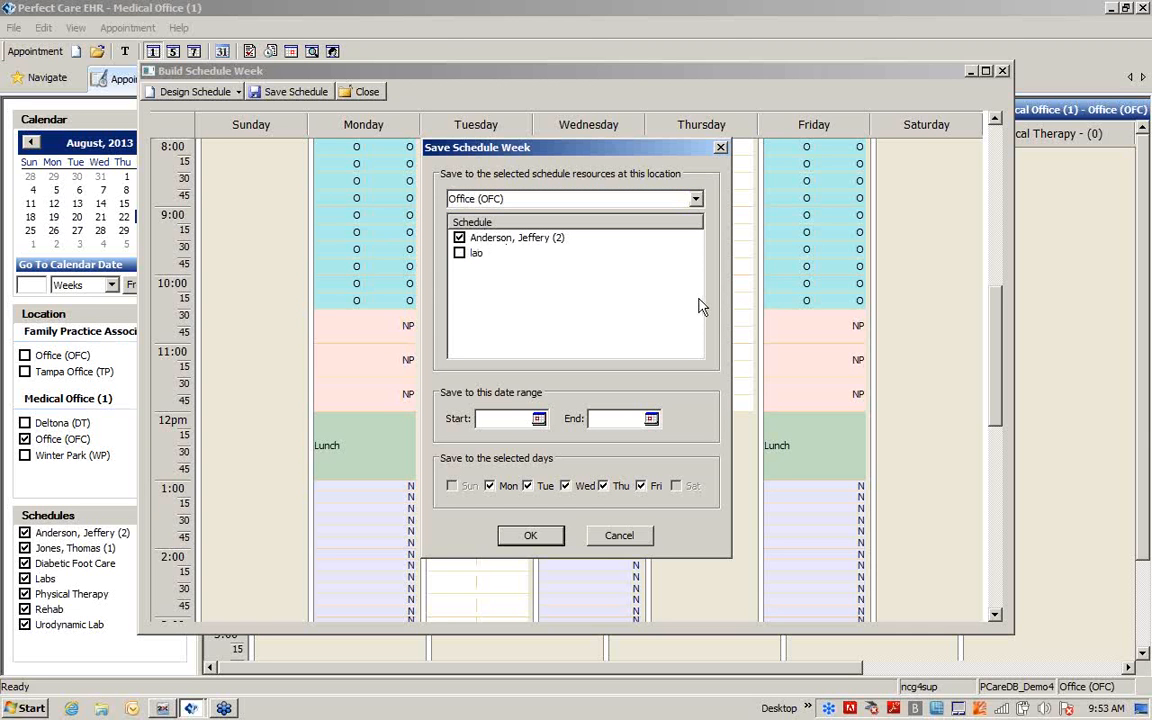
# Save the schedule week for the date range 08/19/2013 to 12/27/2013 and close the weekly schedule builder
pyautogui.click(539, 418)
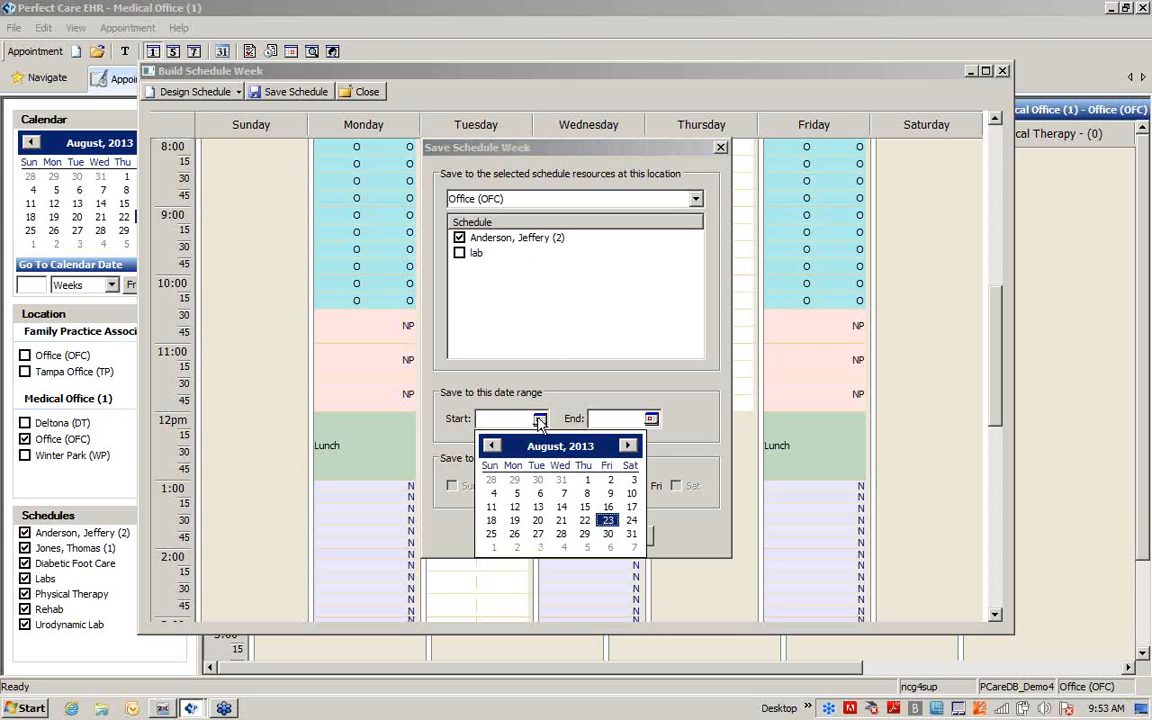
pyautogui.click(514, 520)
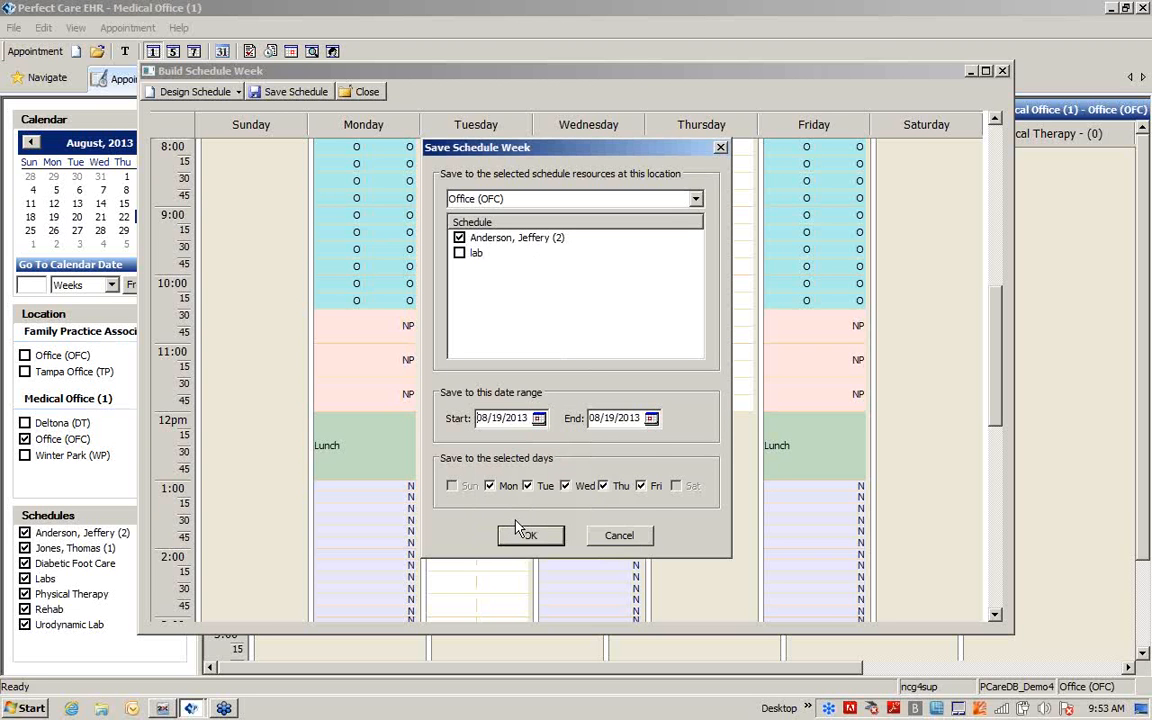
pyautogui.click(651, 418)
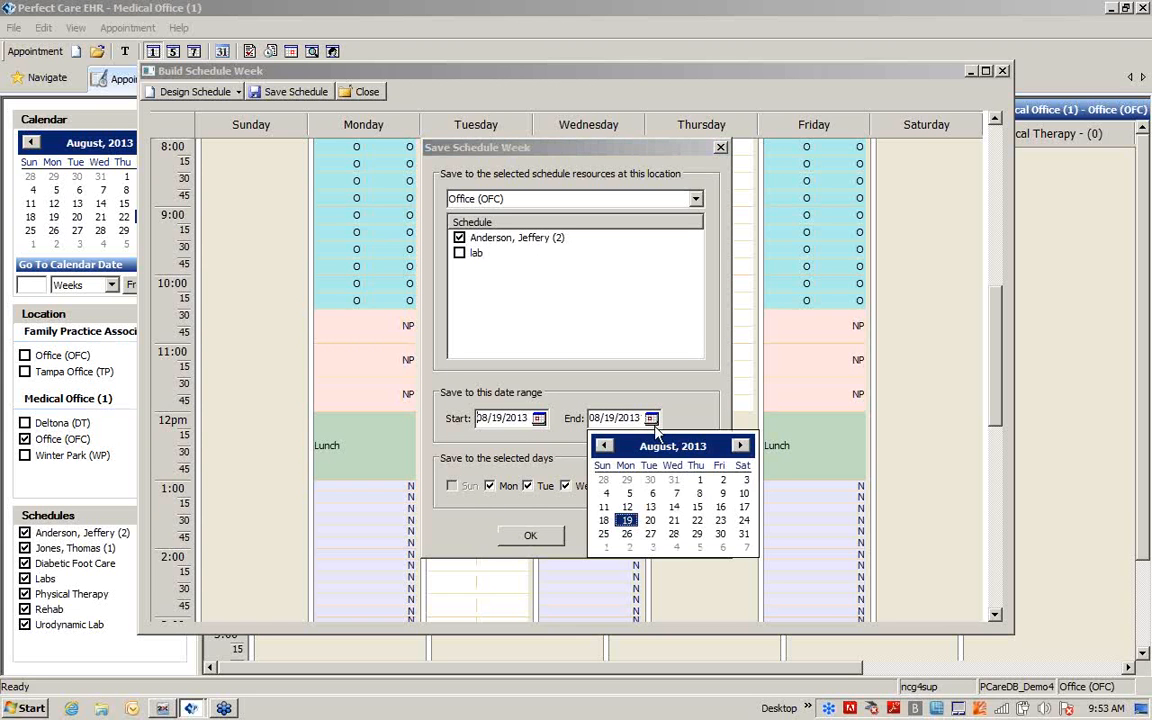
pyautogui.click(659, 453)
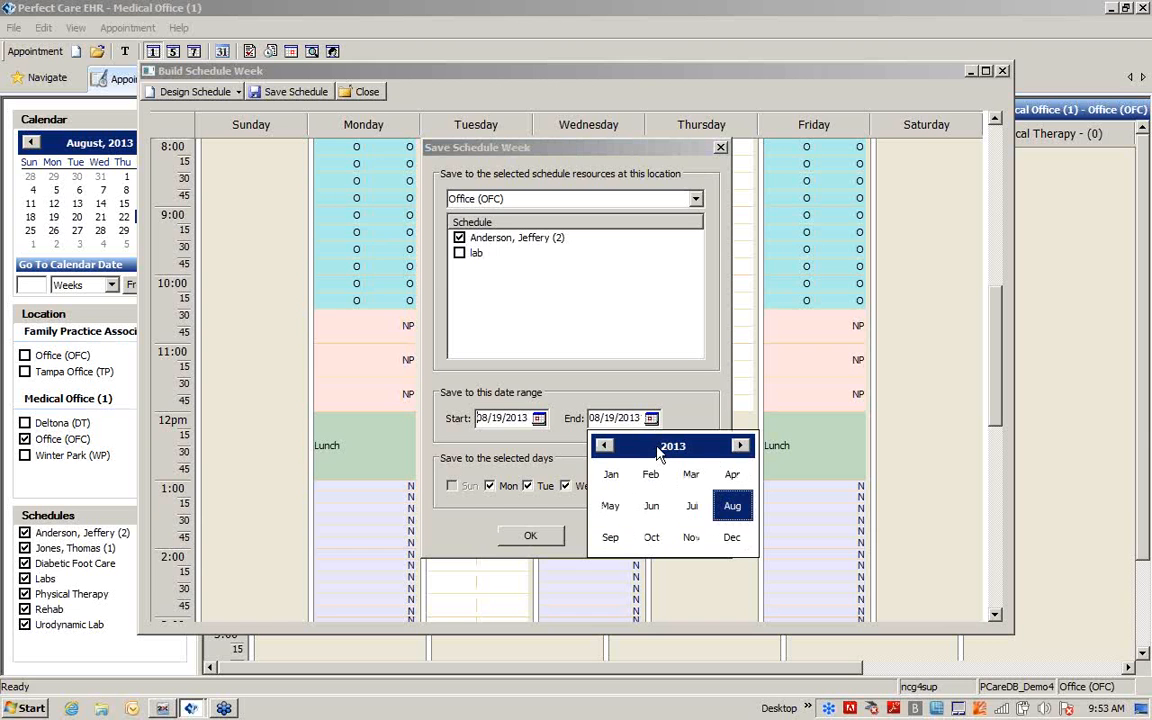
pyautogui.click(733, 538)
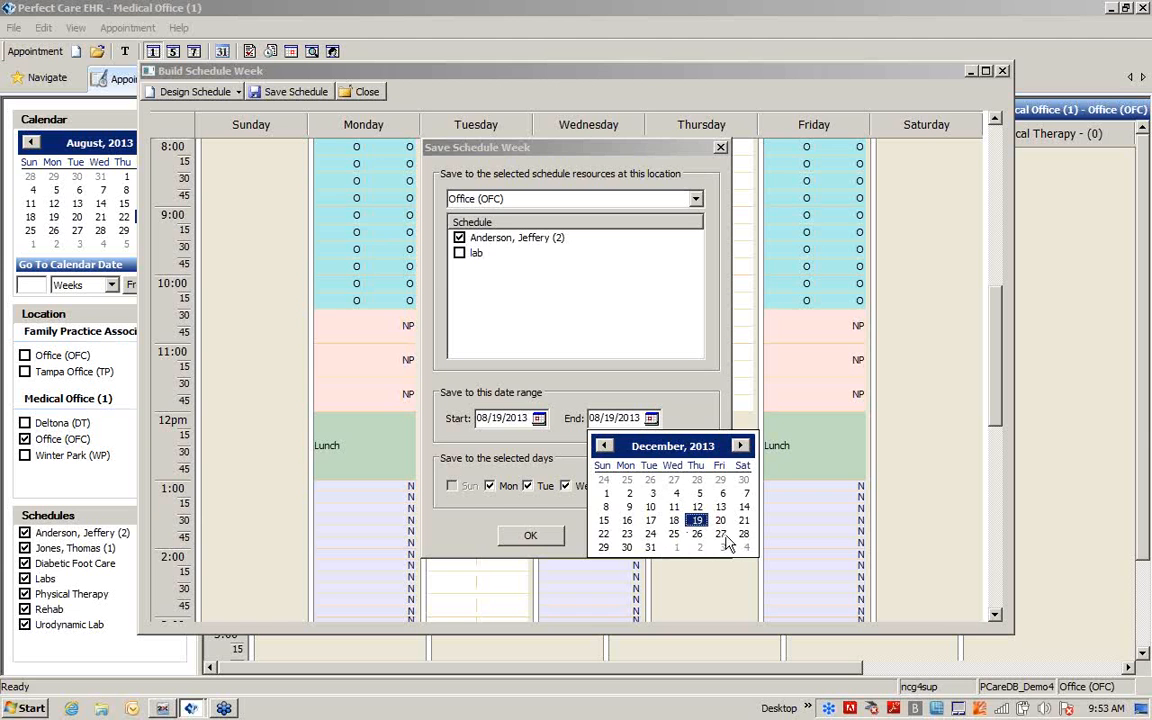
pyautogui.click(721, 536)
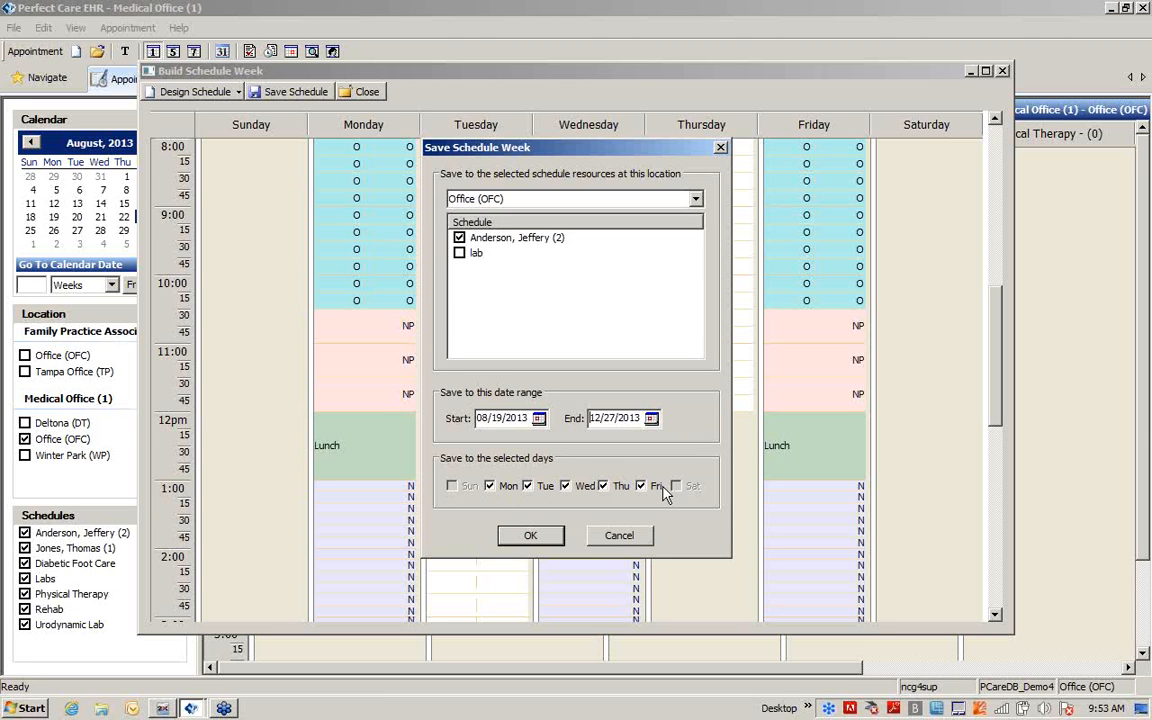
pyautogui.click(527, 541)
pyautogui.click(527, 541)
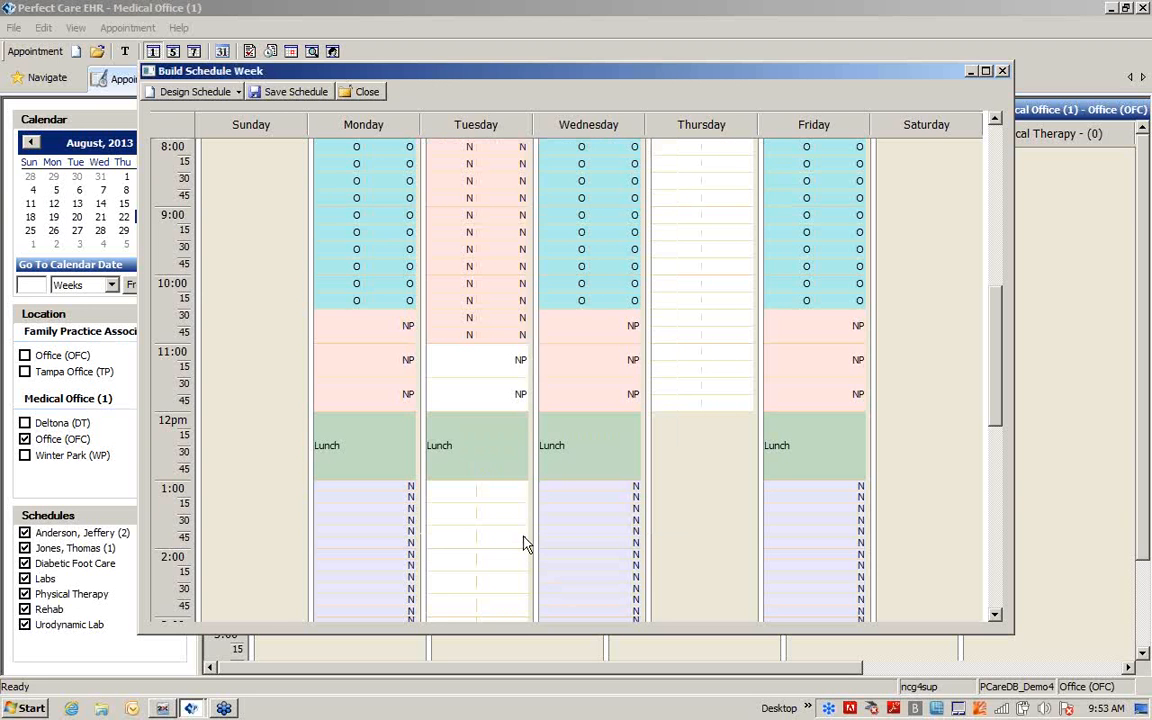
pyautogui.click(368, 95)
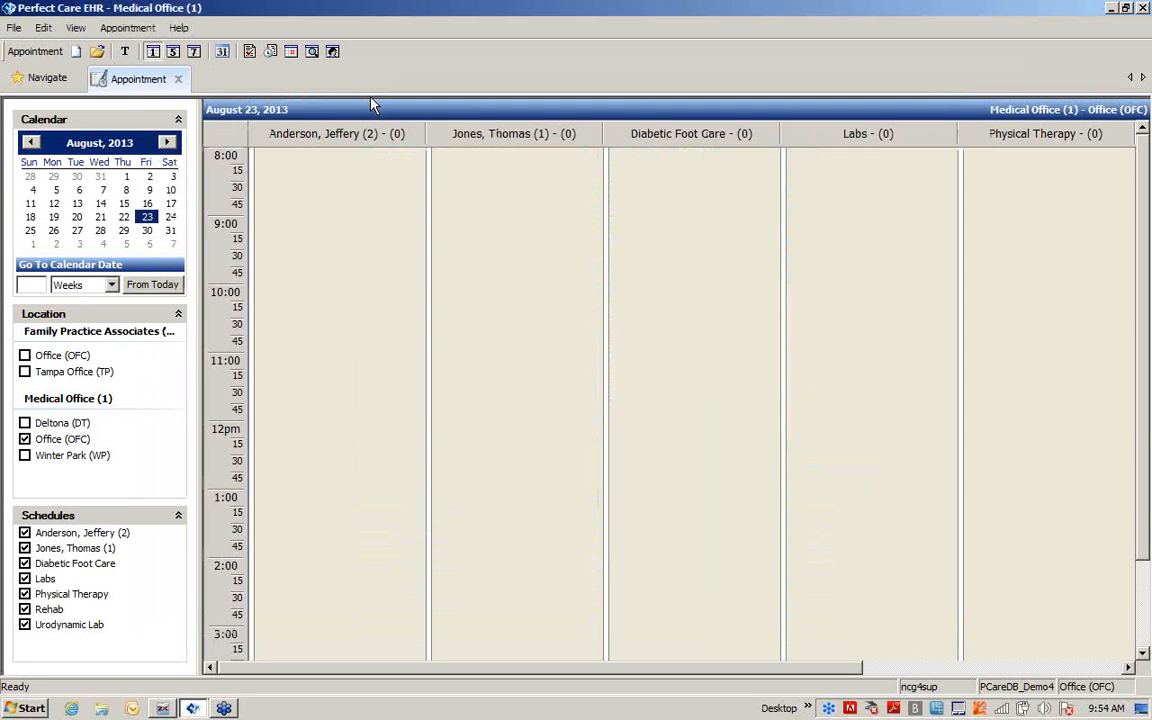
# View only the provider's schedule at Family Practice Associates Office (OFC) for August 26, 2013, in the five-day view
pyautogui.click(25, 355)
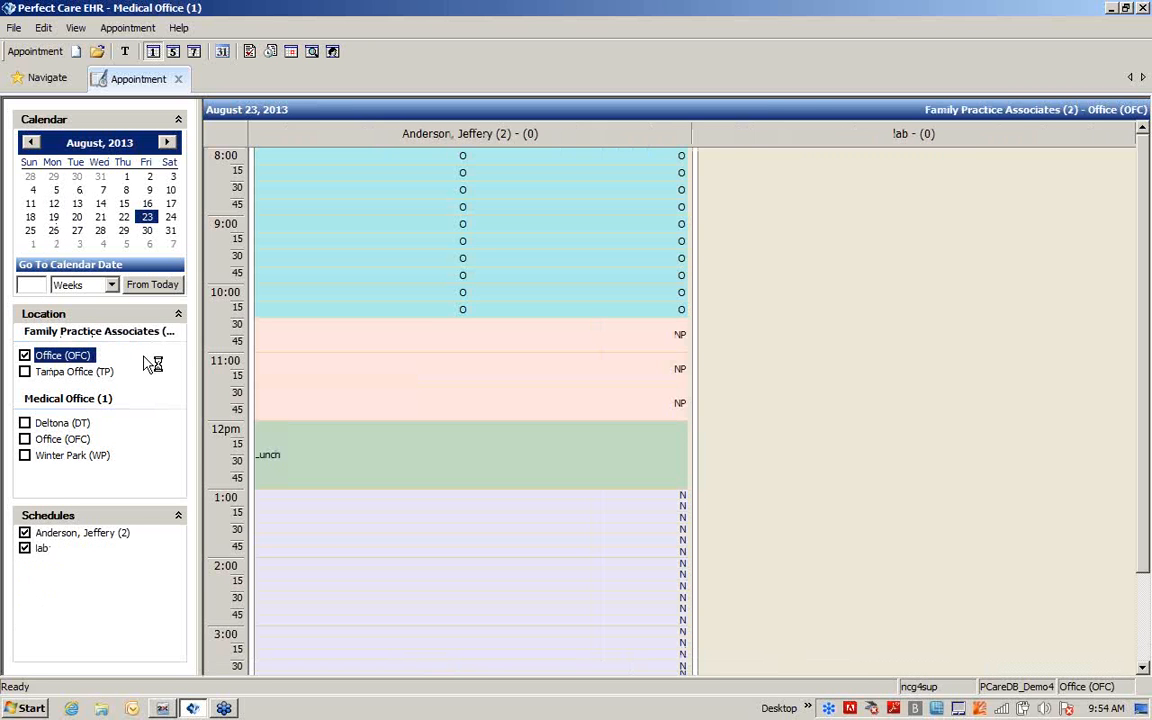
pyautogui.click(26, 549)
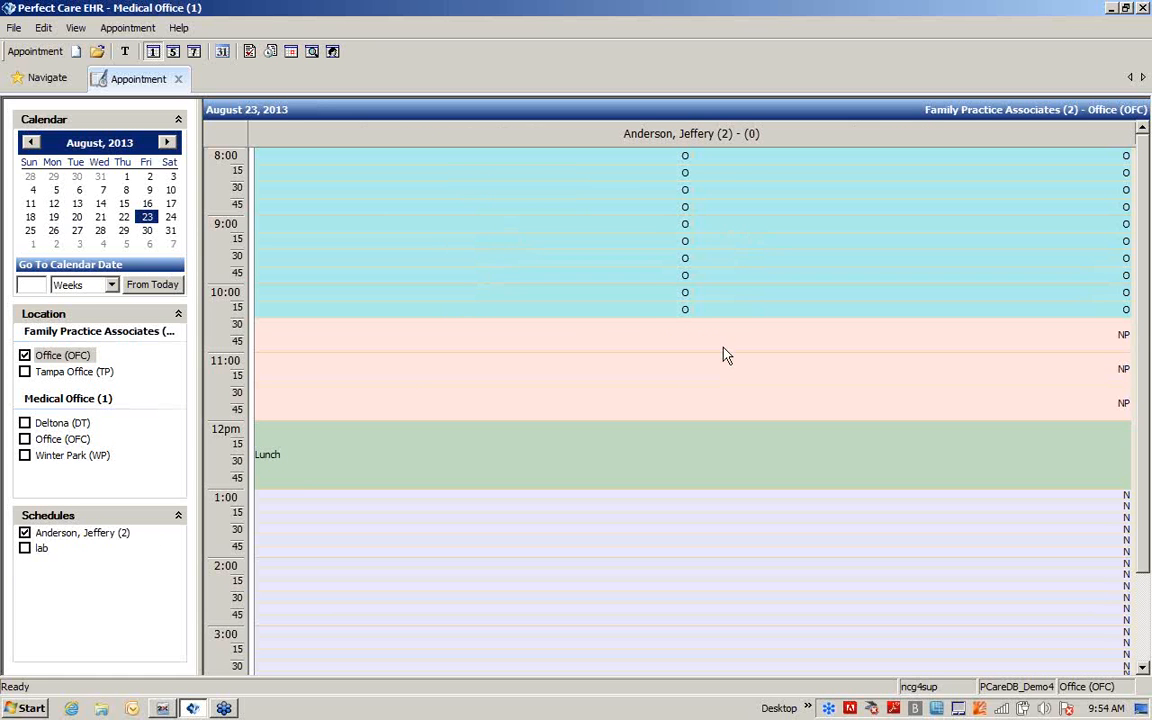
pyautogui.click(54, 231)
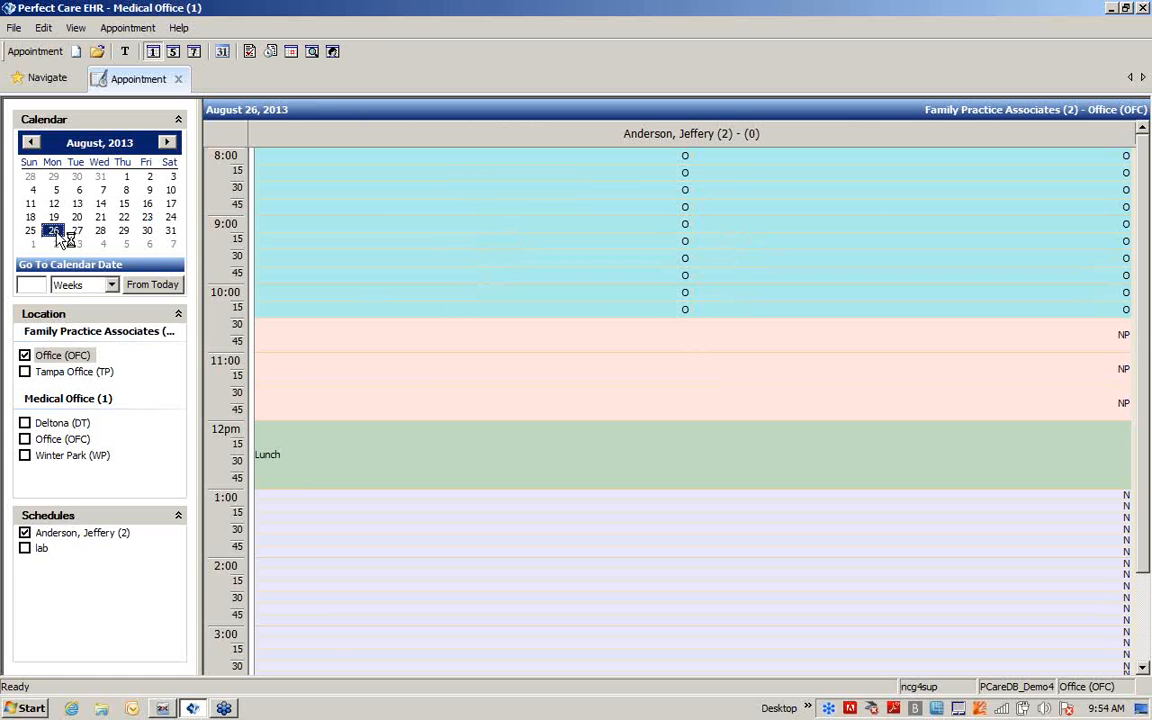
pyautogui.click(175, 53)
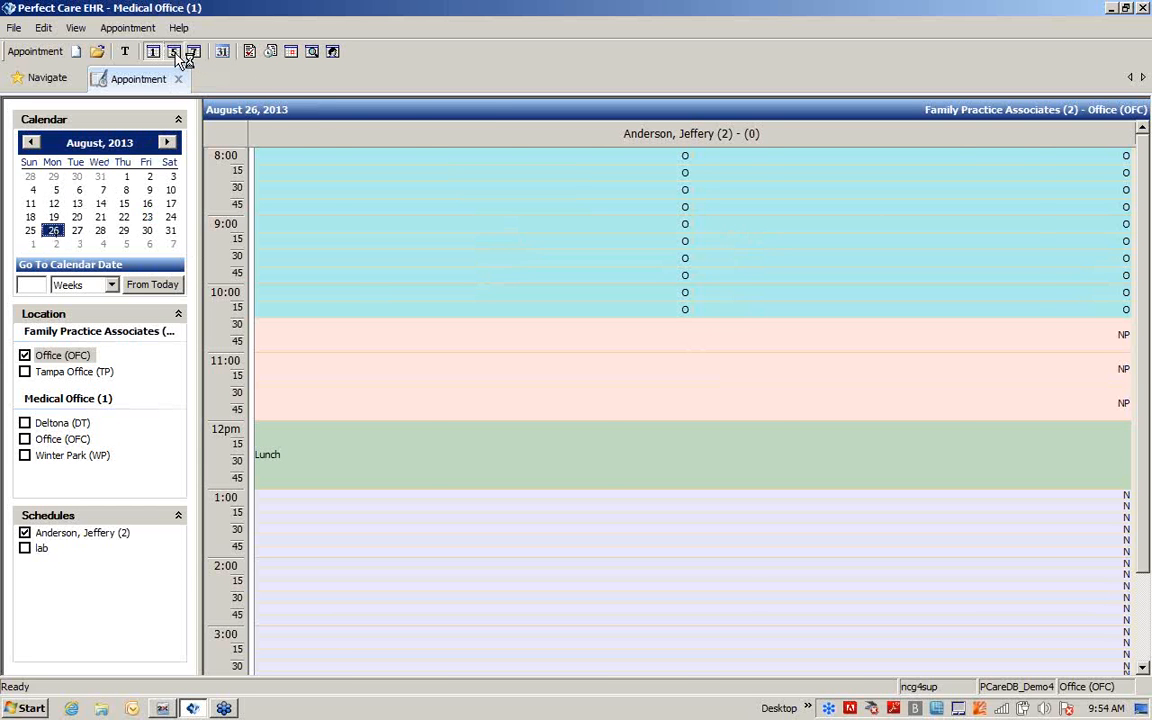